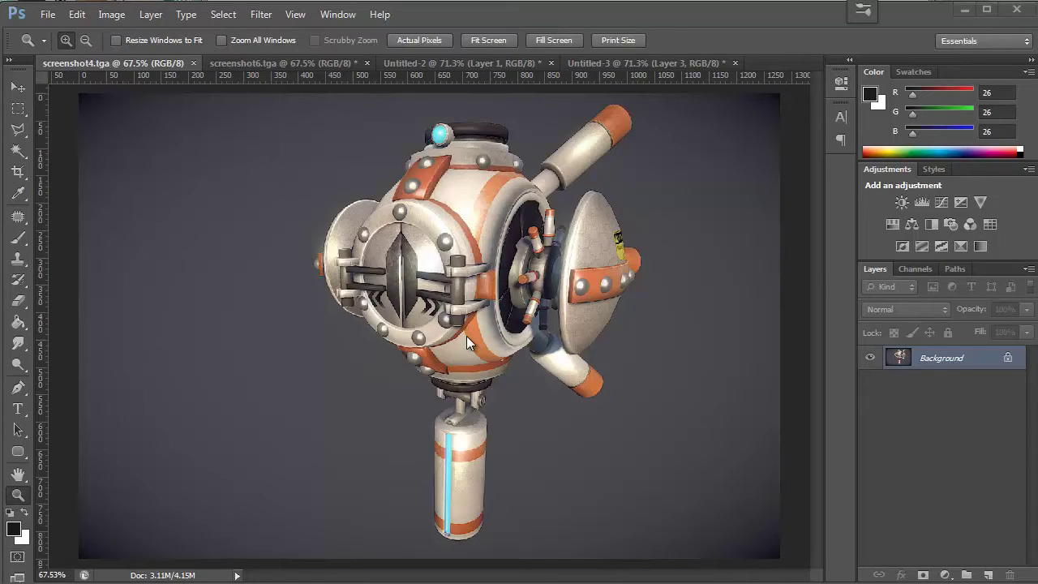
Show the Alpha 1 channel as a red mask over the robot in screenshot4.tga
{"action": "left_click", "coordinate": [915, 268]}
{"action": "left_click", "coordinate": [864, 376]}
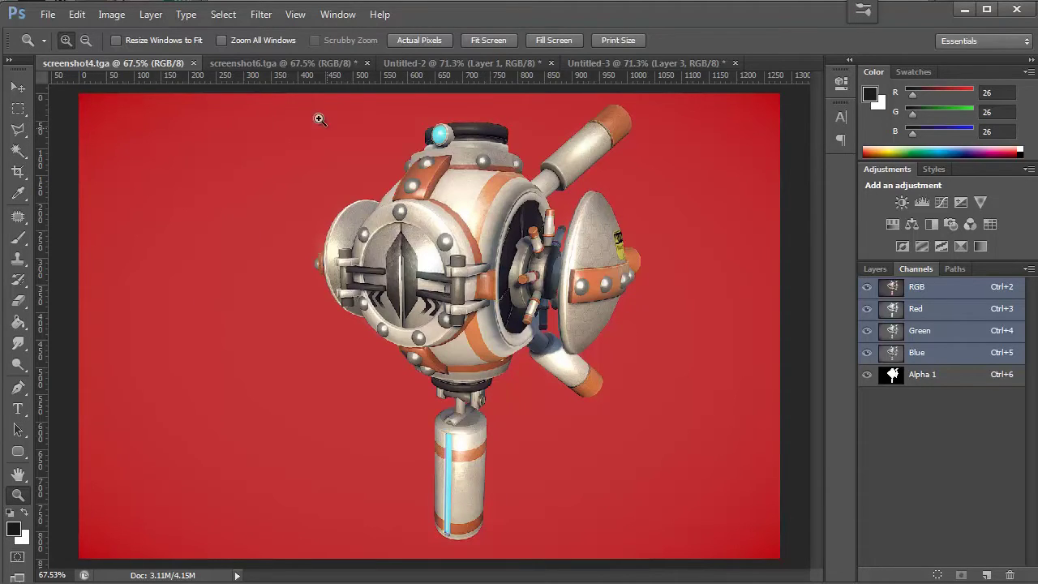
{"action": "left_click", "coordinate": [276, 63]}
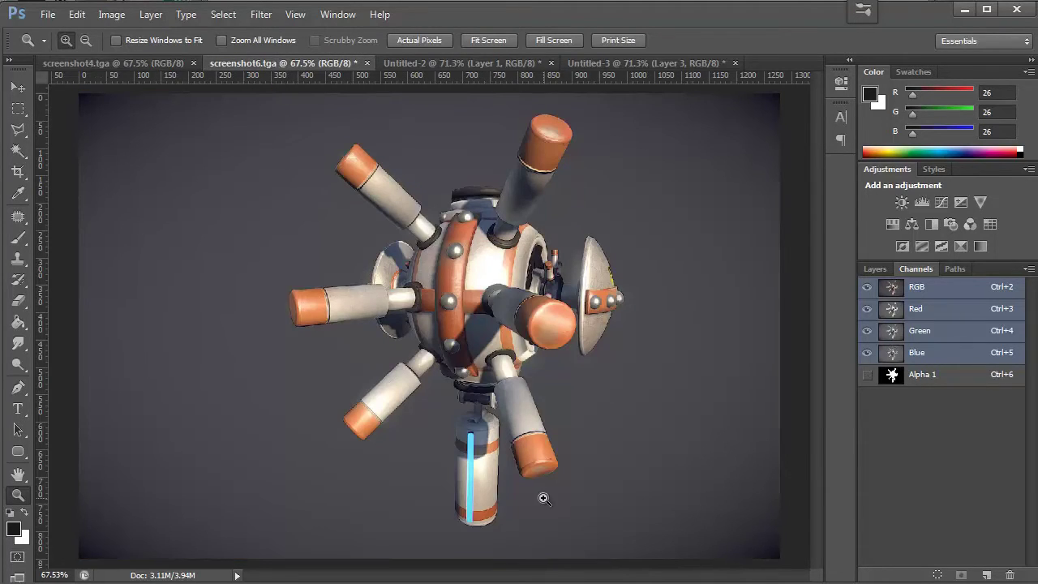
{"action": "left_click", "coordinate": [621, 63]}
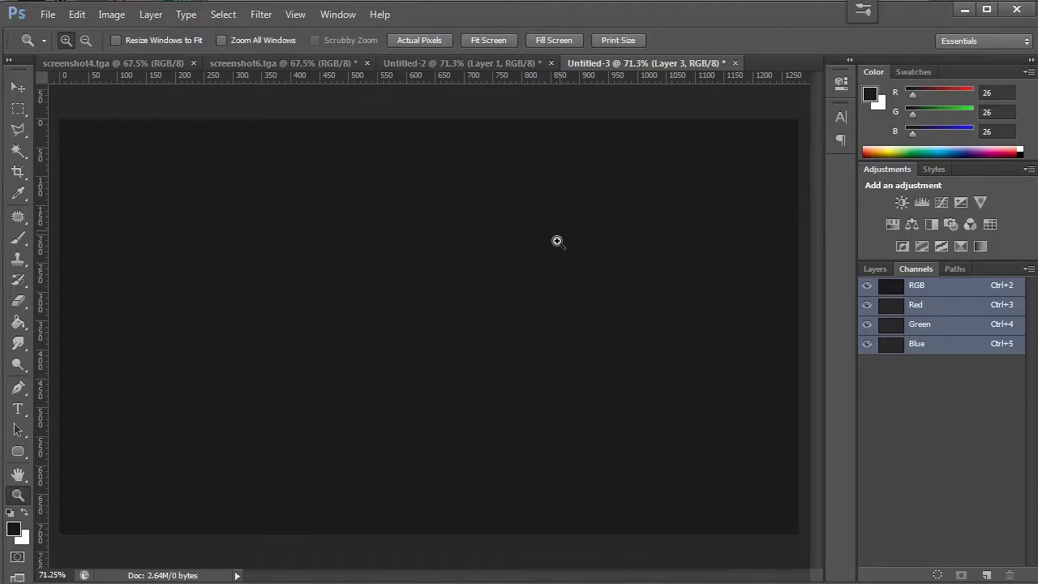
{"action": "left_click", "coordinate": [127, 62]}
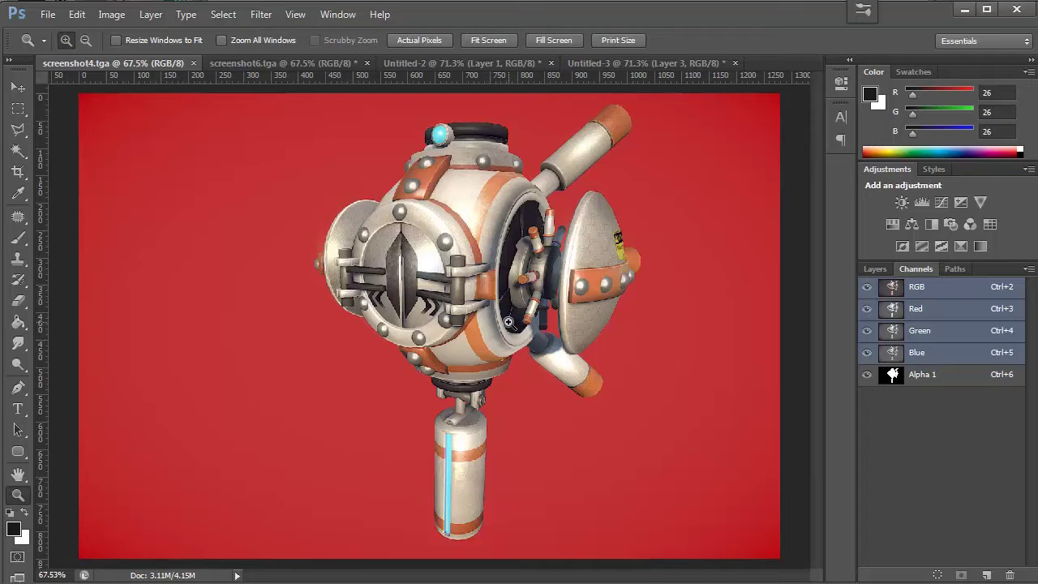
Copy the first robot using its Alpha 1 selection and paste it into Untitled-3
{"action": "key", "text": "v"}
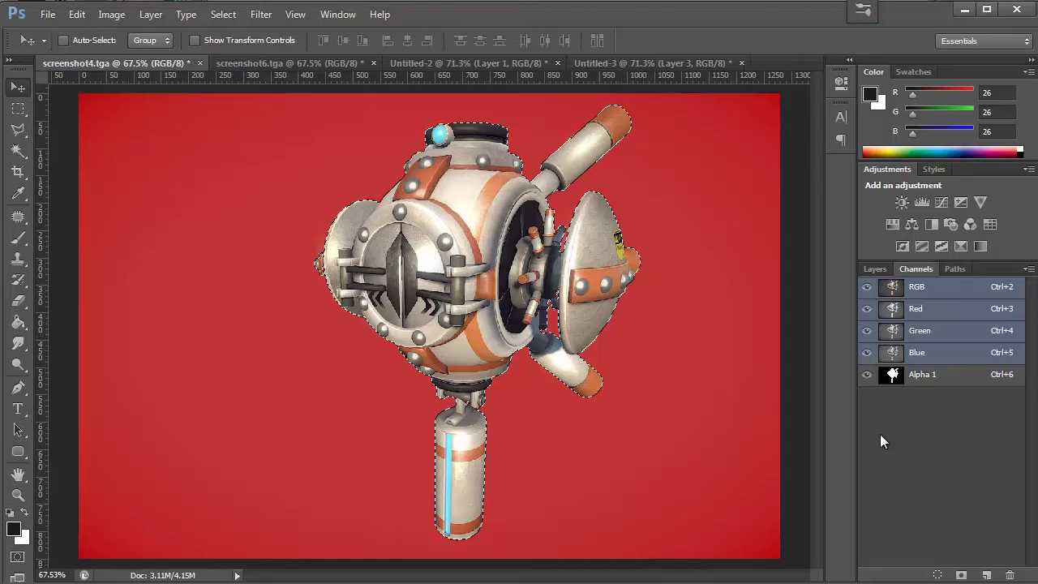
{"action": "left_click", "coordinate": [896, 378], "text": "ctrl"}
{"action": "key", "text": "ctrl+BackSpace"}
{"action": "left_click", "coordinate": [619, 66]}
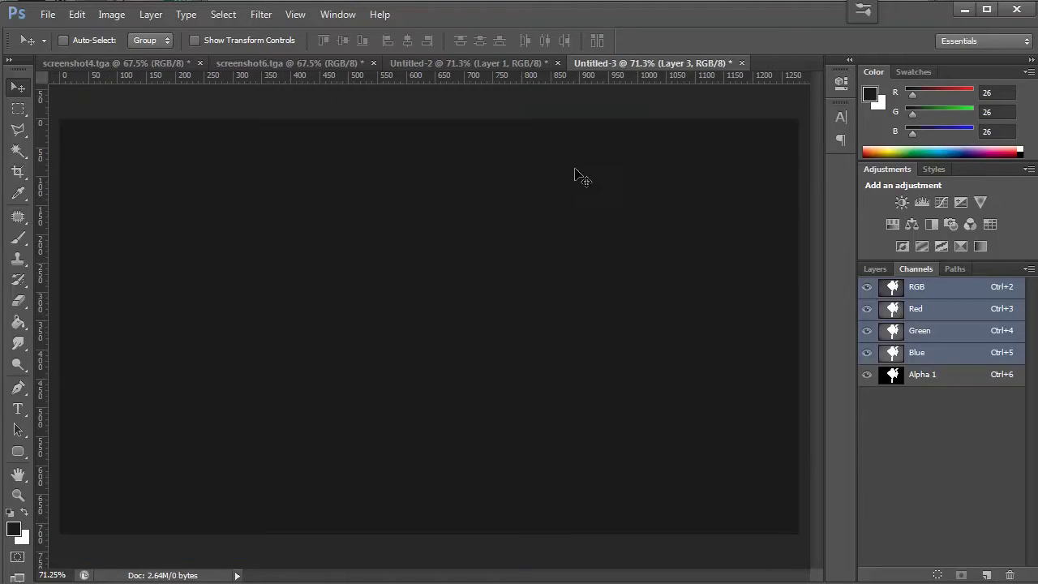
{"action": "key", "text": "ctrl+v"}
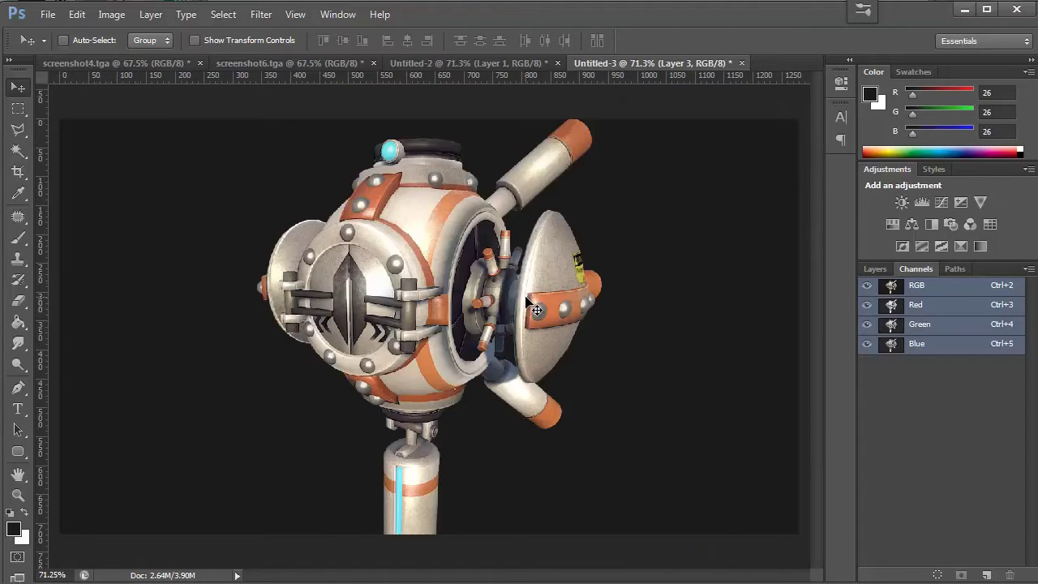
Copy the second robot from screenshot6.tga via Alpha 1, paste it into Untitled-3, and move it right
{"action": "left_click", "coordinate": [272, 62]}
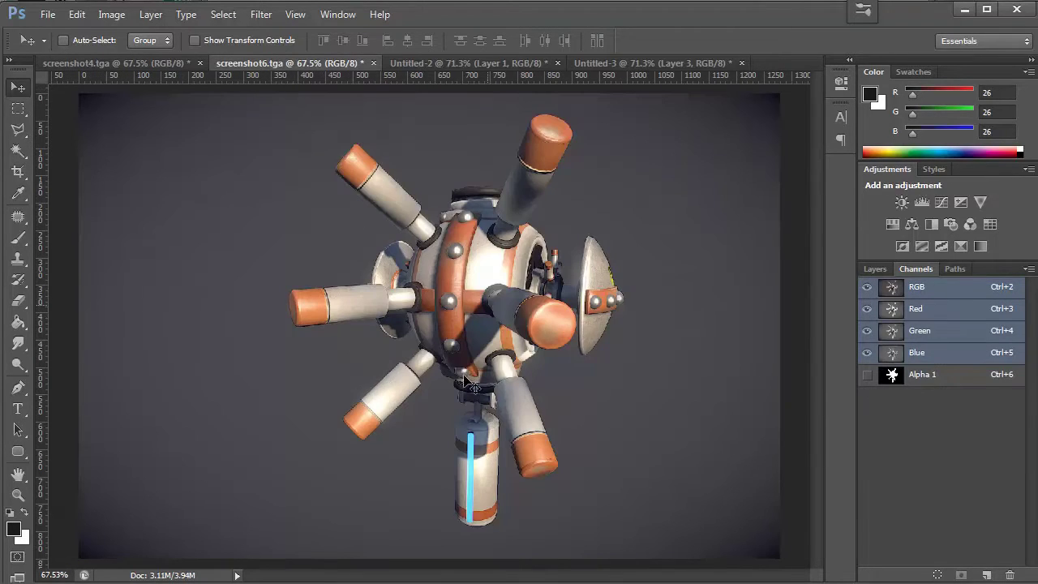
{"action": "left_click", "coordinate": [893, 374]}
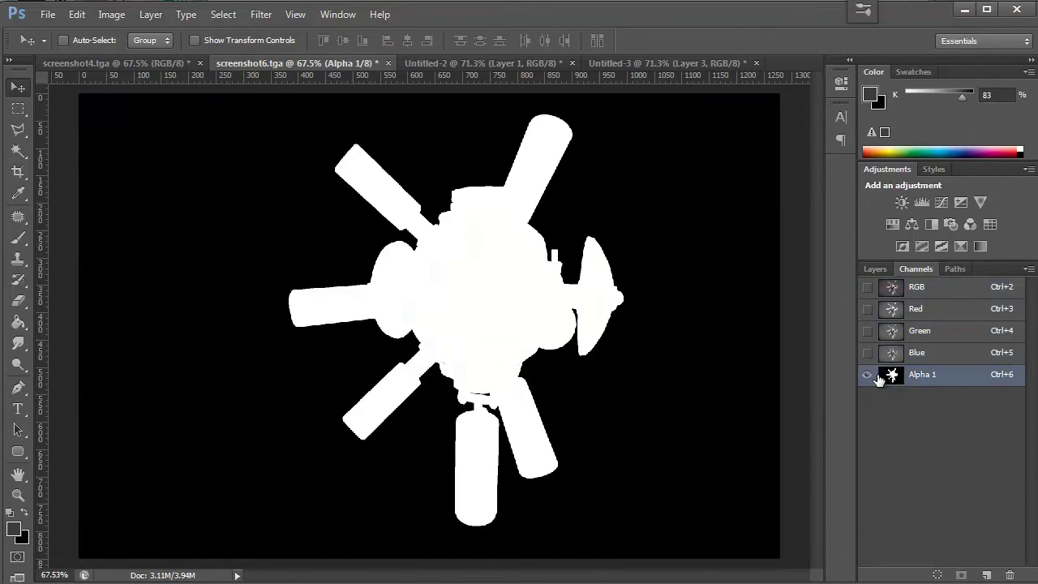
{"action": "left_click", "coordinate": [893, 374], "text": "ctrl"}
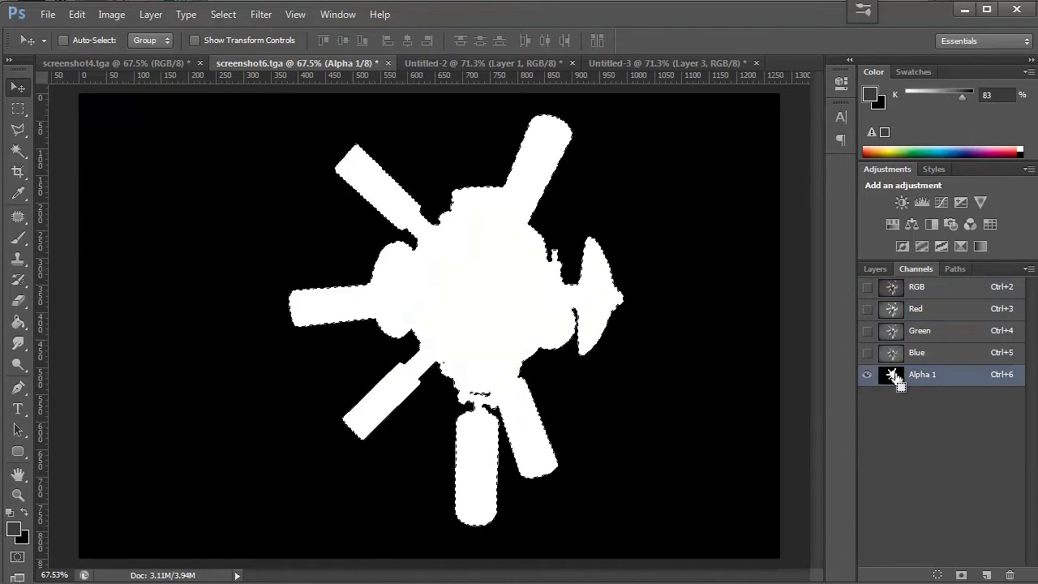
{"action": "left_click", "coordinate": [892, 290]}
{"action": "key", "text": "ctrl+BackSpace"}
{"action": "key", "text": "ctrl+d"}
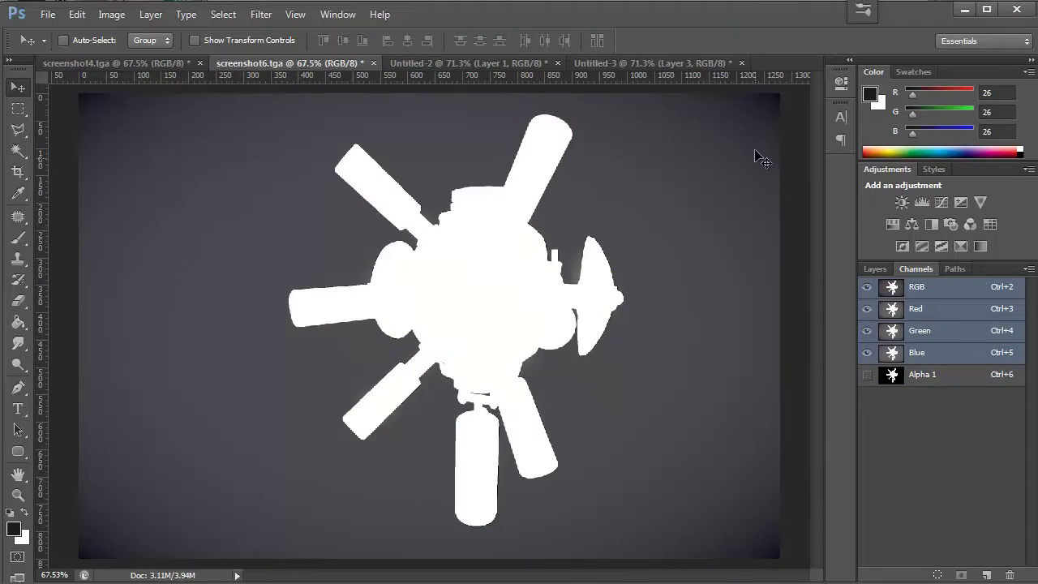
{"action": "left_click", "coordinate": [696, 62]}
{"action": "key", "text": "ctrl+v"}
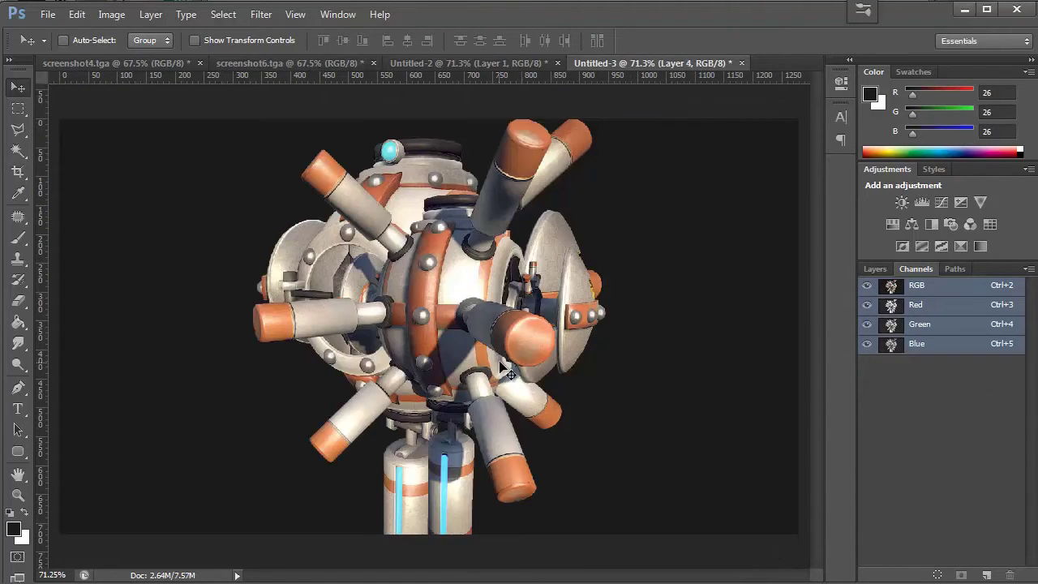
{"action": "left_click_drag", "start_coordinate": [472, 329], "coordinate": [599, 302]}
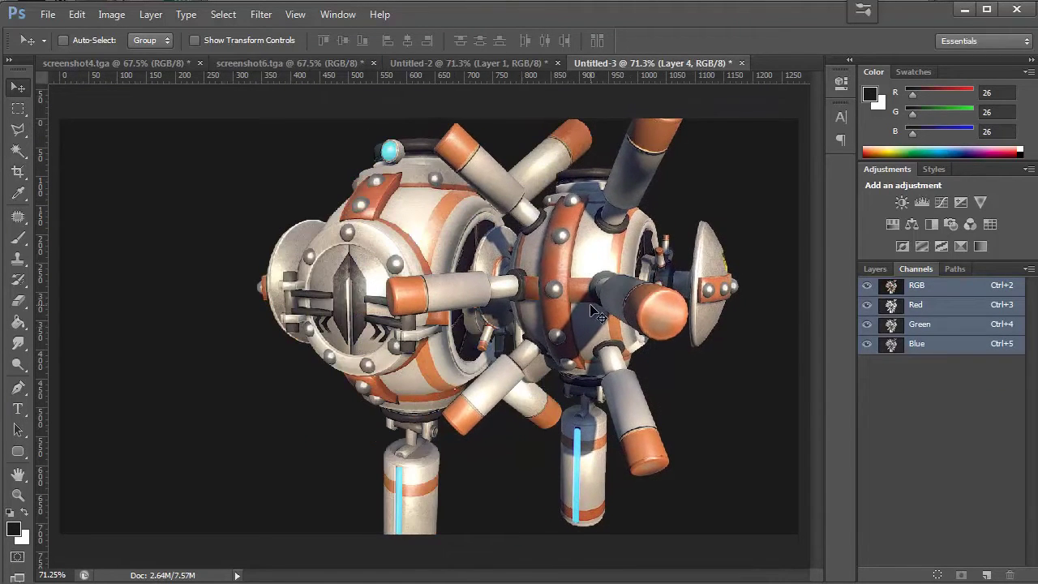
Move Layer 3's robot left and scale it to about 89%
{"action": "left_click", "coordinate": [874, 268]}
{"action": "left_click", "coordinate": [896, 378]}
{"action": "left_click_drag", "start_coordinate": [383, 308], "coordinate": [206, 294]}
{"action": "left_click_drag", "start_coordinate": [209, 234], "coordinate": [240, 224]}
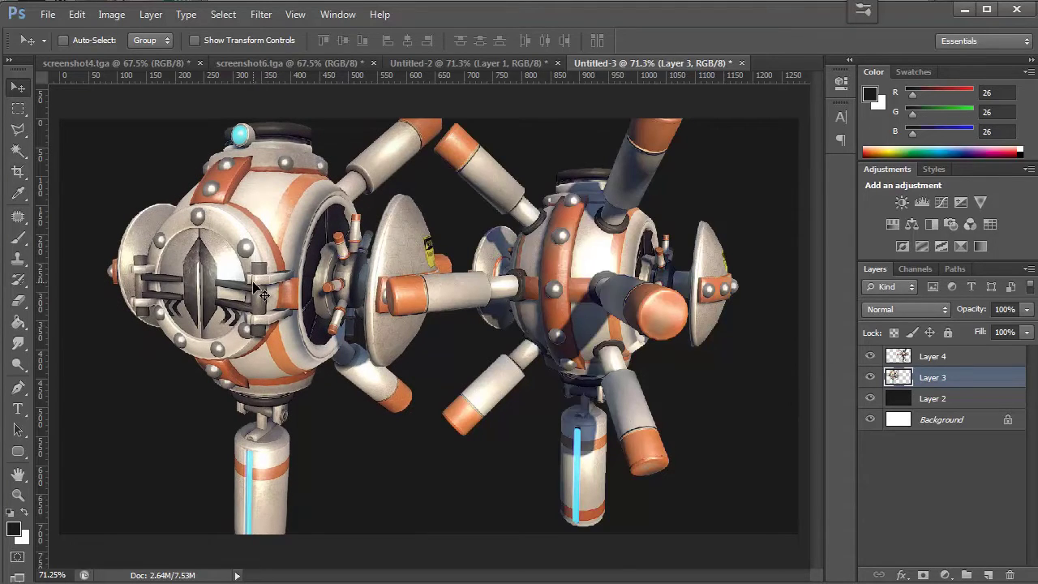
{"action": "key", "text": "ctrl+t"}
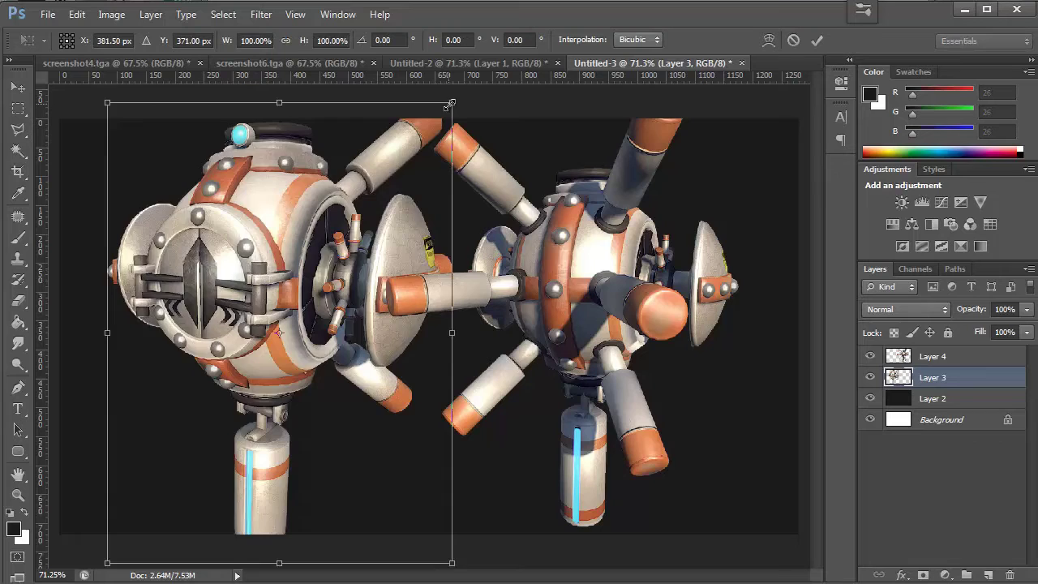
{"action": "left_click_drag", "start_coordinate": [451, 103], "coordinate": [430, 128]}
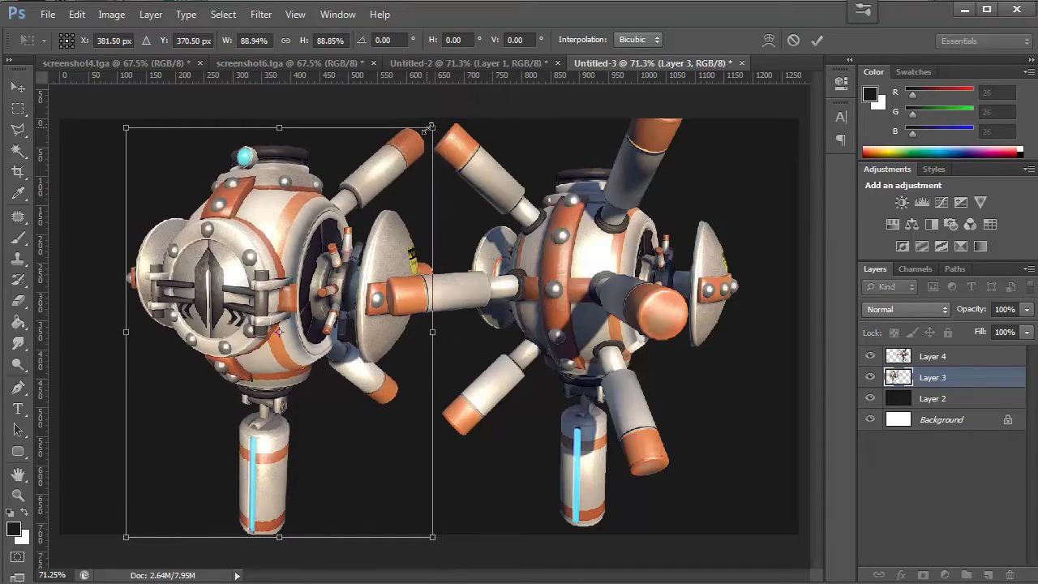
{"action": "key", "text": "Return"}
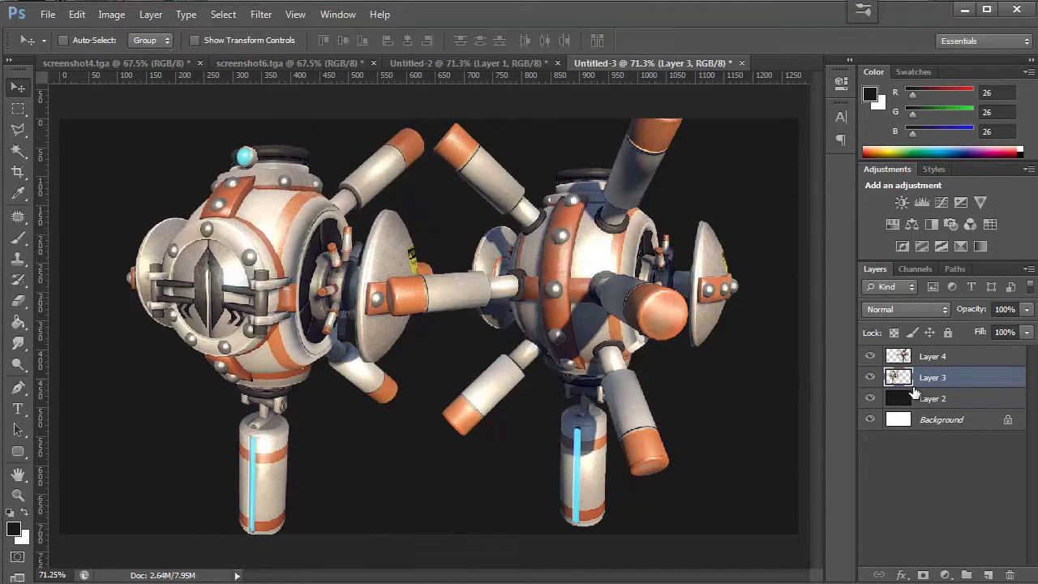
Shift Layer 4's robot right and Layer 3's robot further left
{"action": "left_click", "coordinate": [932, 357]}
{"action": "left_click_drag", "start_coordinate": [528, 273], "coordinate": [549, 282]}
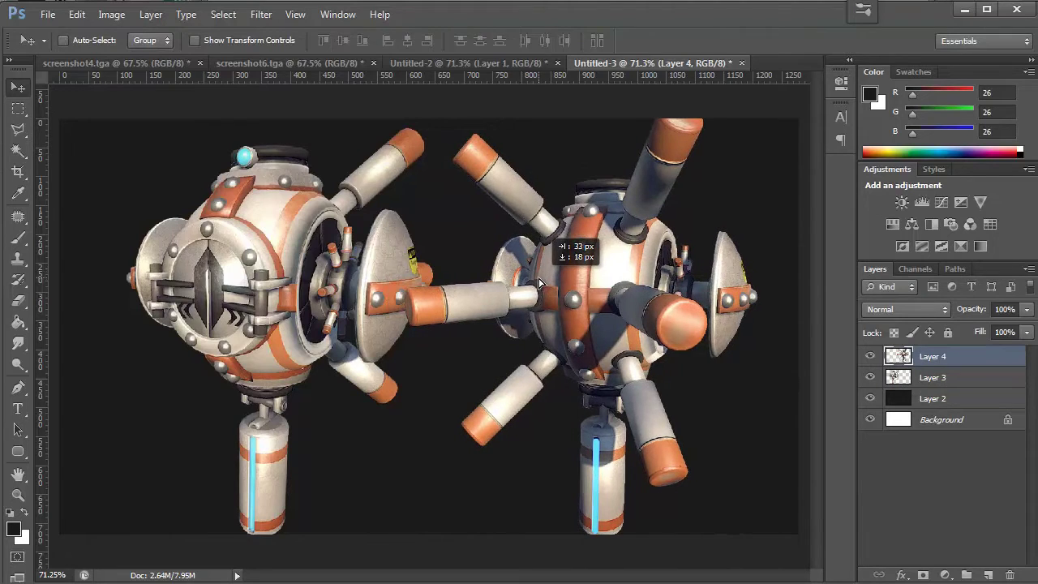
{"action": "left_click", "coordinate": [933, 377]}
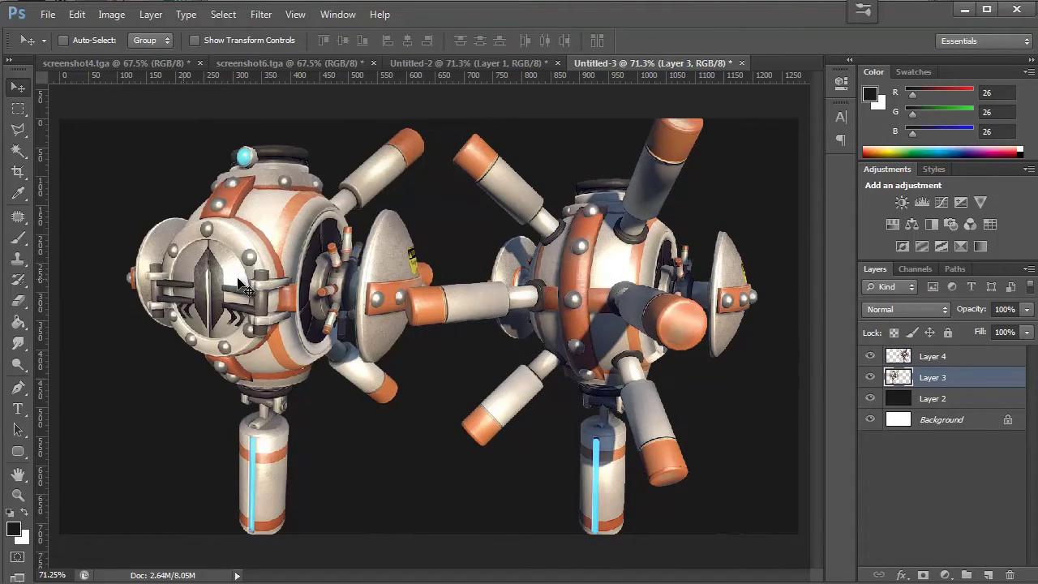
{"action": "left_click_drag", "start_coordinate": [271, 278], "coordinate": [226, 277]}
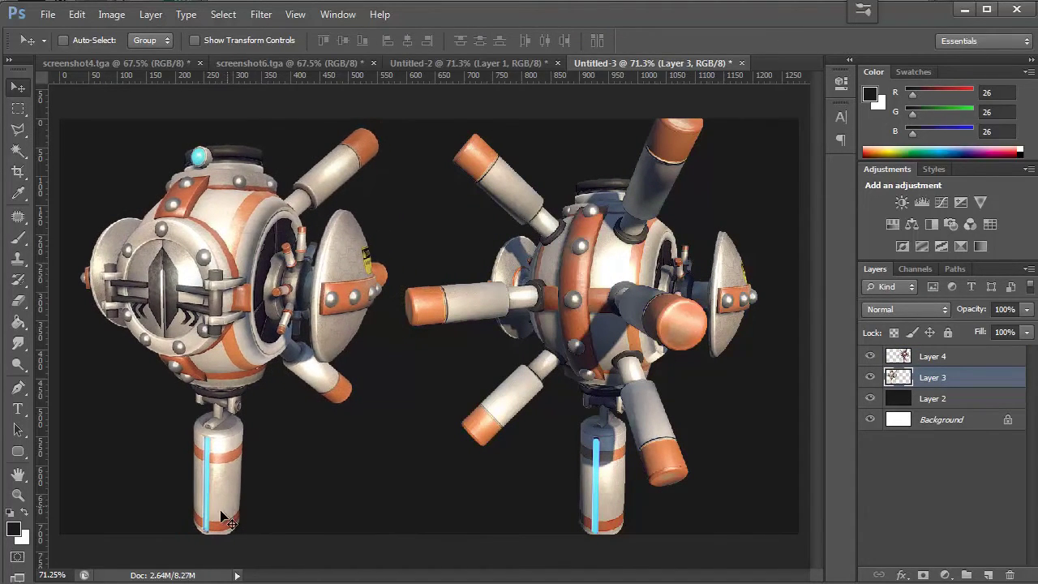
Set the pasteboard around the canvas to Light Gray
{"action": "key", "text": "alt+bracketleft"}
{"action": "right_click", "coordinate": [409, 111]}
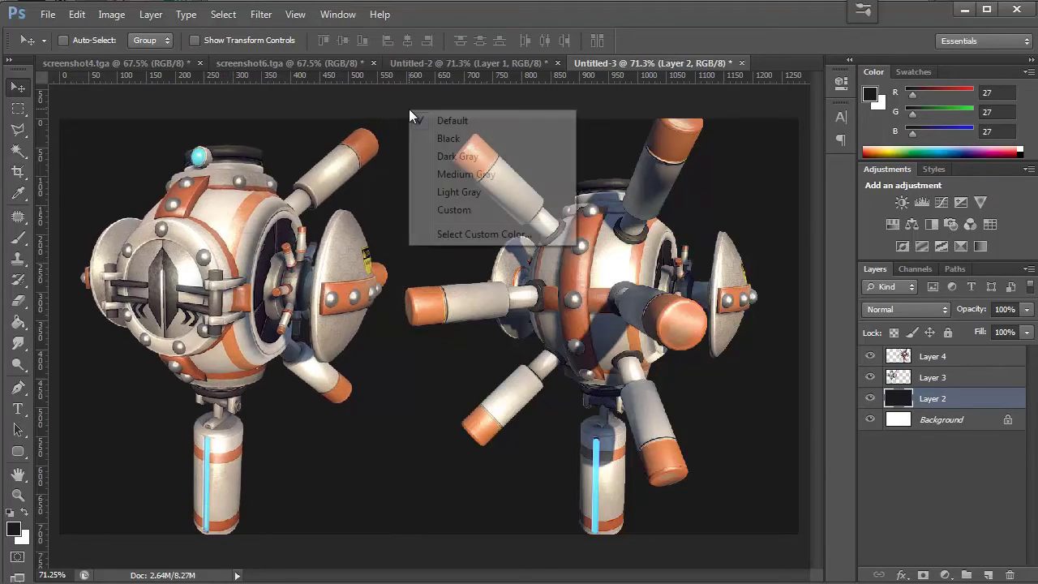
{"action": "left_click", "coordinate": [462, 193]}
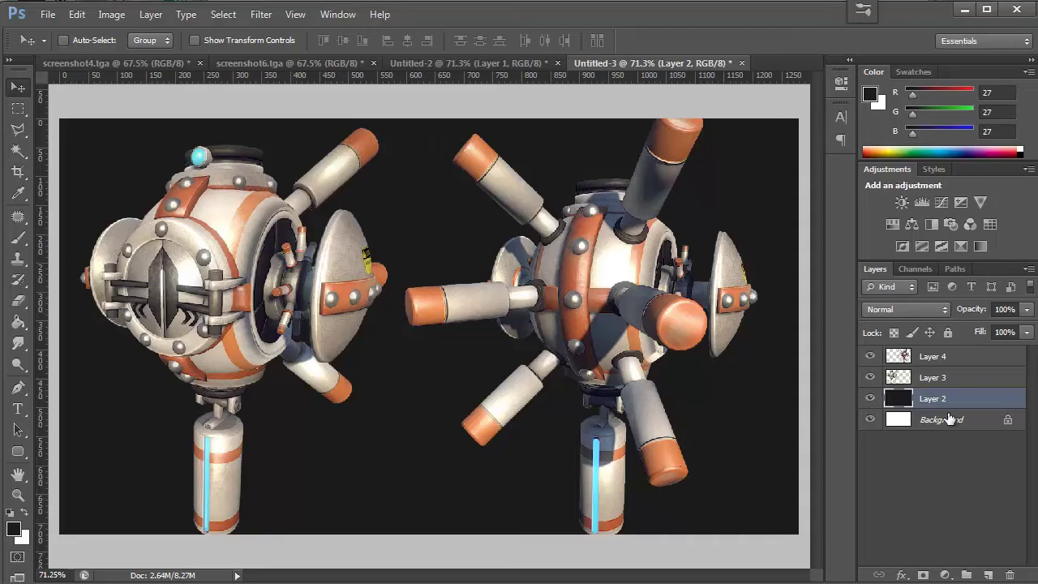
Scale the left robot (Layer 3) to about 98% and nudge it upward
{"action": "left_click", "coordinate": [902, 378]}
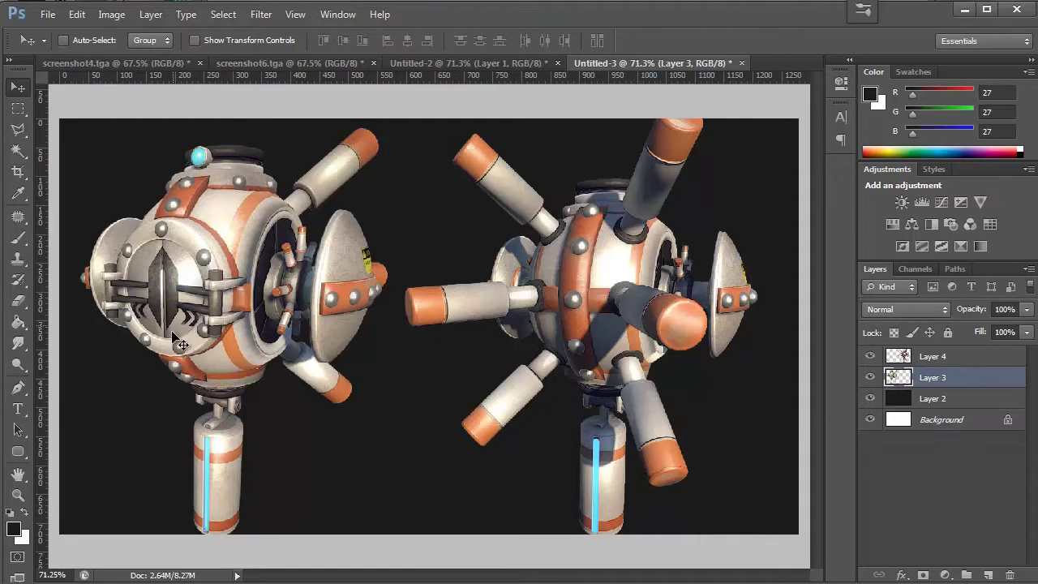
{"action": "key", "text": "ctrl+t"}
{"action": "left_click_drag", "start_coordinate": [73, 537], "coordinate": [82, 528]}
{"action": "key", "text": "Return"}
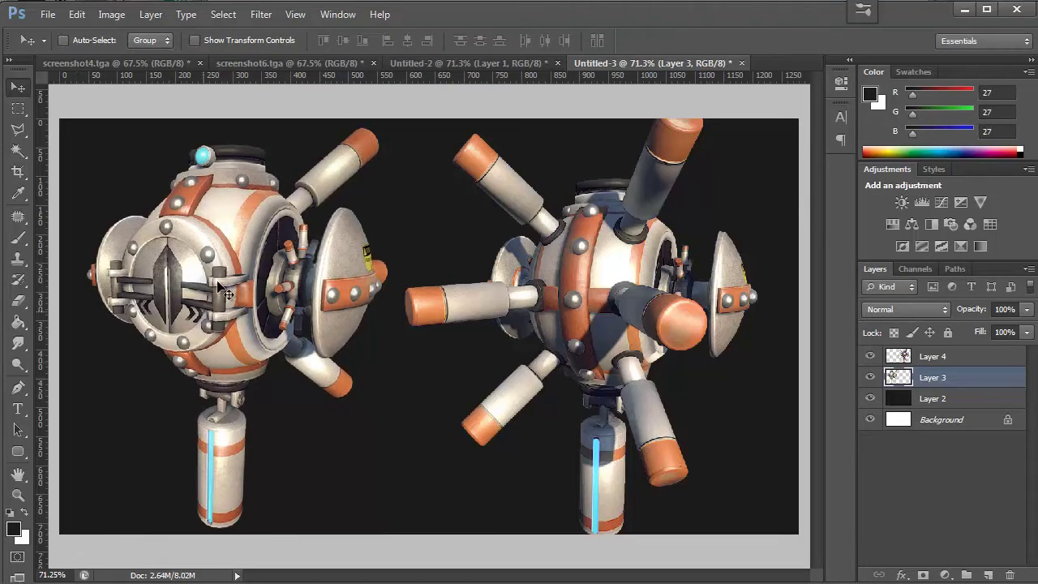
{"action": "left_click_drag", "start_coordinate": [227, 262], "coordinate": [215, 268]}
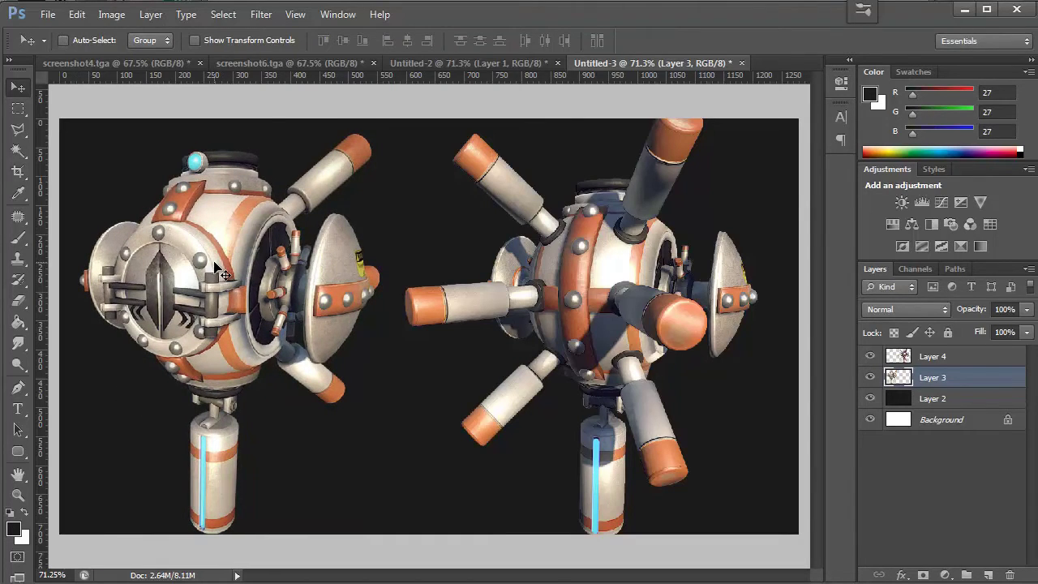
{"action": "key", "text": "Up"}
{"action": "key", "text": "Up"}
{"action": "key", "text": "Up"}
{"action": "key", "text": "Up"}
{"action": "key", "text": "Up"}
{"action": "key", "text": "Up"}
{"action": "key", "text": "Up"}
{"action": "key", "text": "Up"}
{"action": "key", "text": "Up"}
{"action": "key", "text": "Up"}
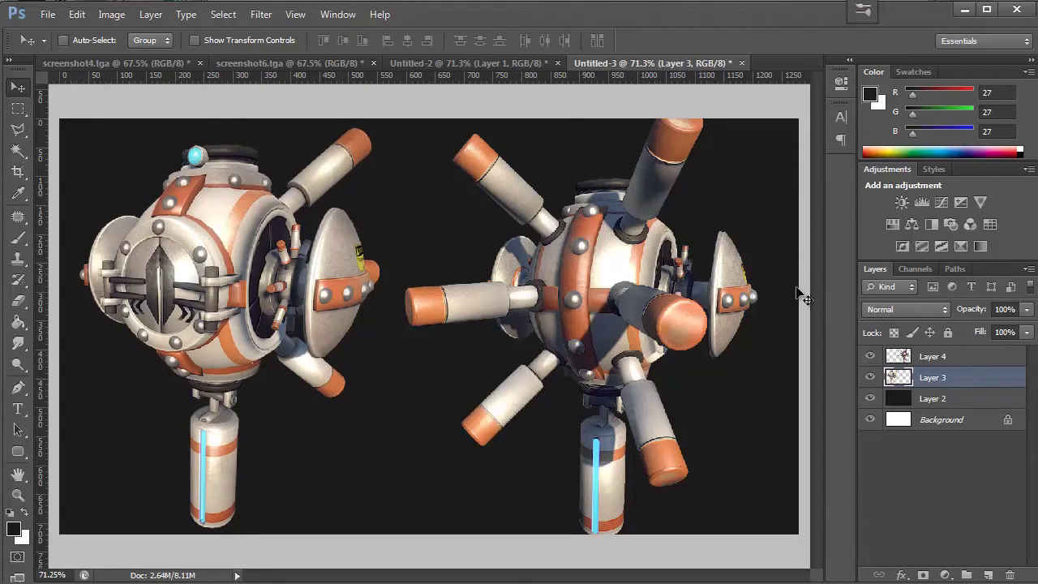
Add horizontal guides near the canvas top and bottom, nudging the left robot left
{"action": "left_click_drag", "start_coordinate": [221, 80], "coordinate": [242, 129]}
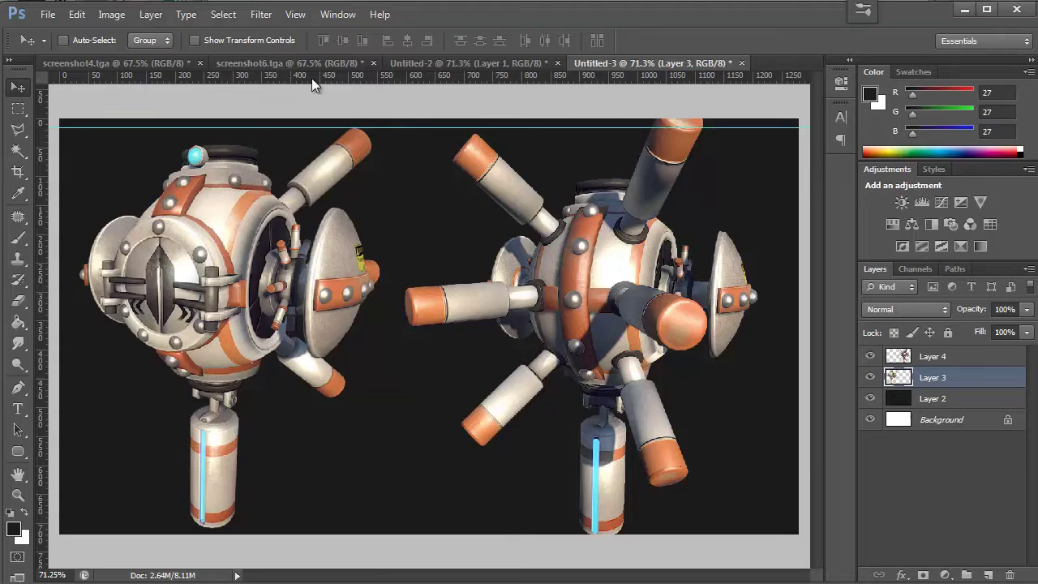
{"action": "left_click_drag", "start_coordinate": [317, 79], "coordinate": [262, 527]}
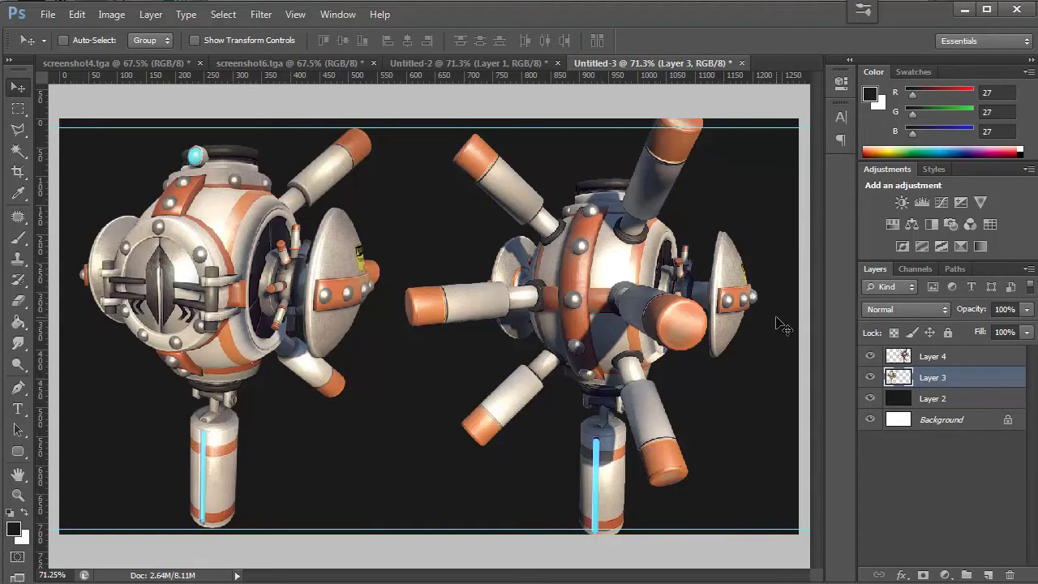
{"action": "key", "text": "Left"}
{"action": "key", "text": "Left"}
{"action": "key", "text": "Left"}
Move the right robot (Layer 4) closer and scale it to about 92% between the guides
{"action": "key", "text": "alt+bracketright"}
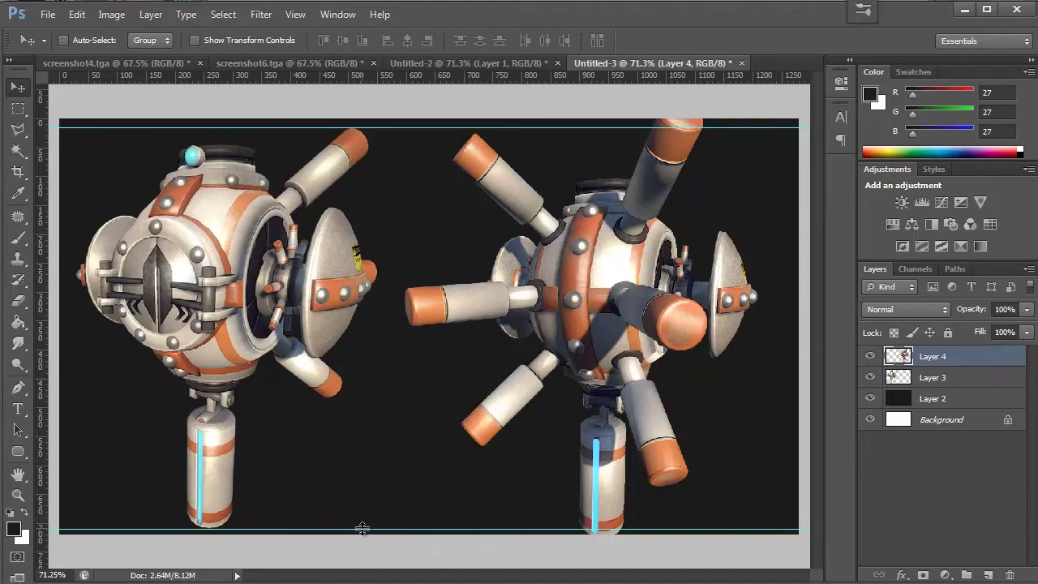
{"action": "key", "text": "ctrl+t"}
{"action": "left_click_drag", "start_coordinate": [620, 314], "coordinate": [538, 331]}
{"action": "left_click_drag", "start_coordinate": [312, 561], "coordinate": [336, 531]}
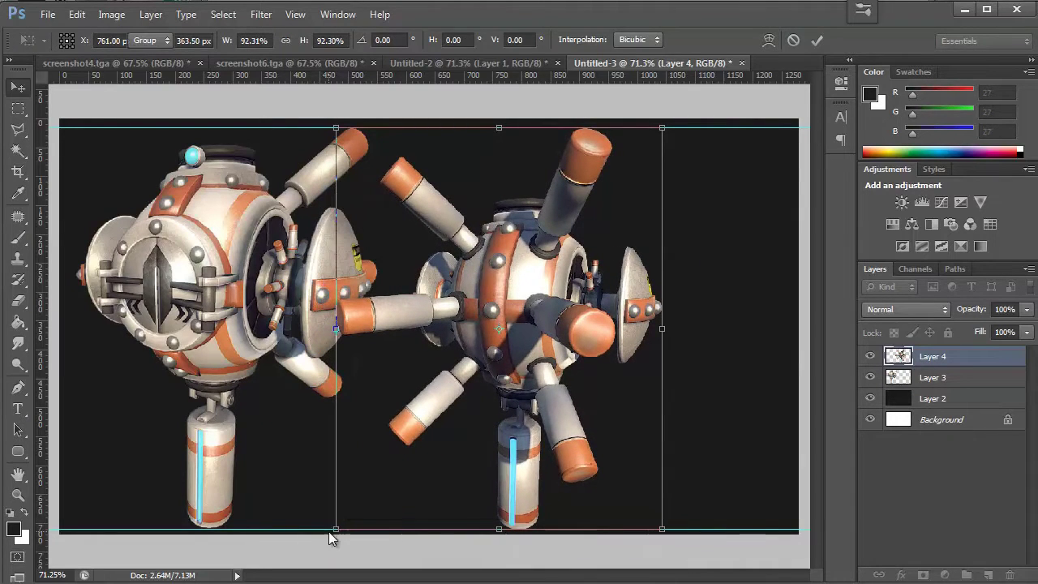
{"action": "key", "text": "Return"}
{"action": "left_click_drag", "start_coordinate": [514, 408], "coordinate": [556, 403]}
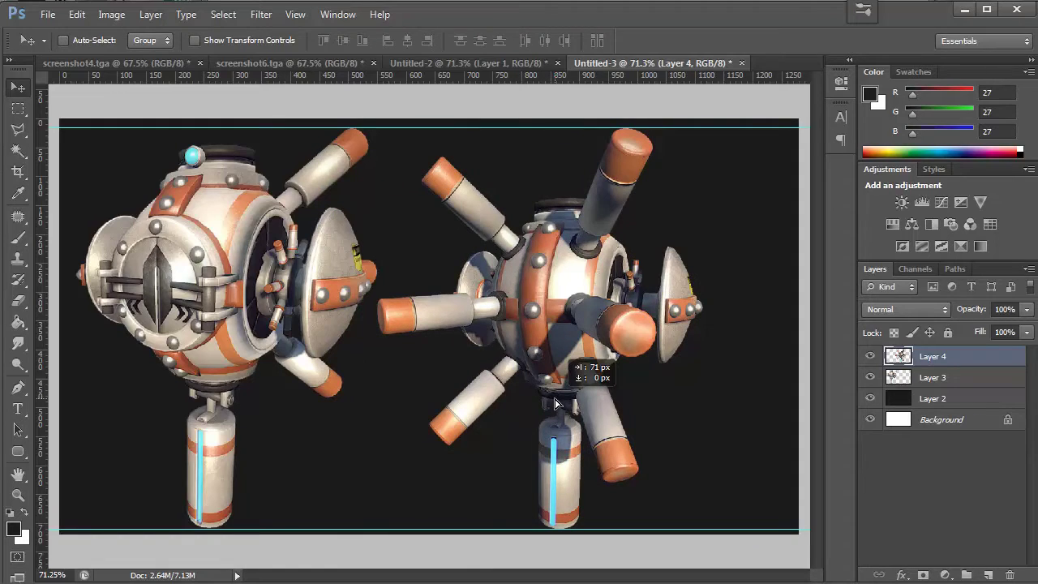
{"action": "key", "text": "z"}
{"action": "scroll", "coordinate": [604, 275], "scroll_direction": "up", "scroll_amount": 1}
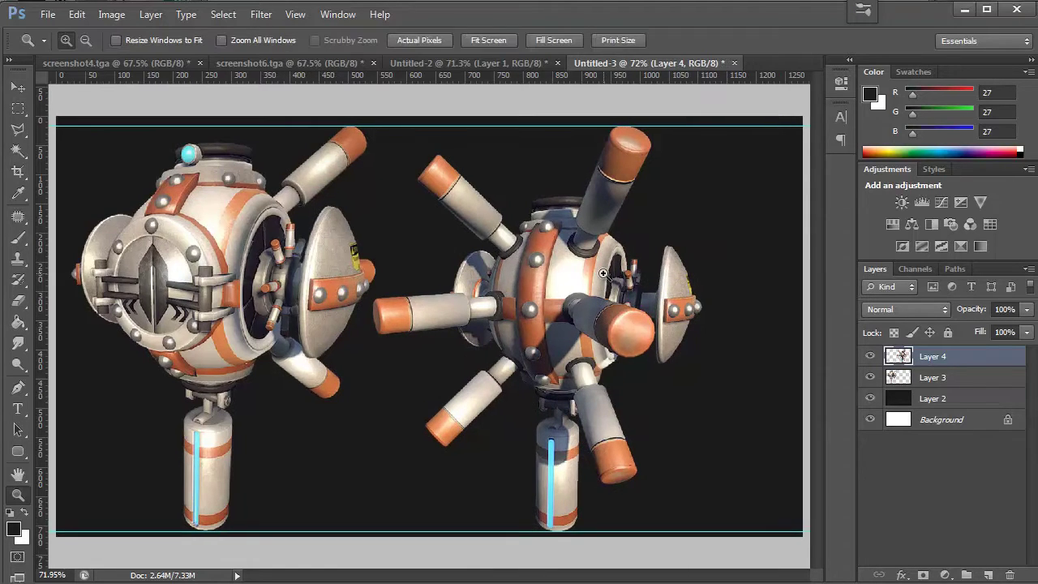
{"action": "key", "text": "ctrl+alt+i"}
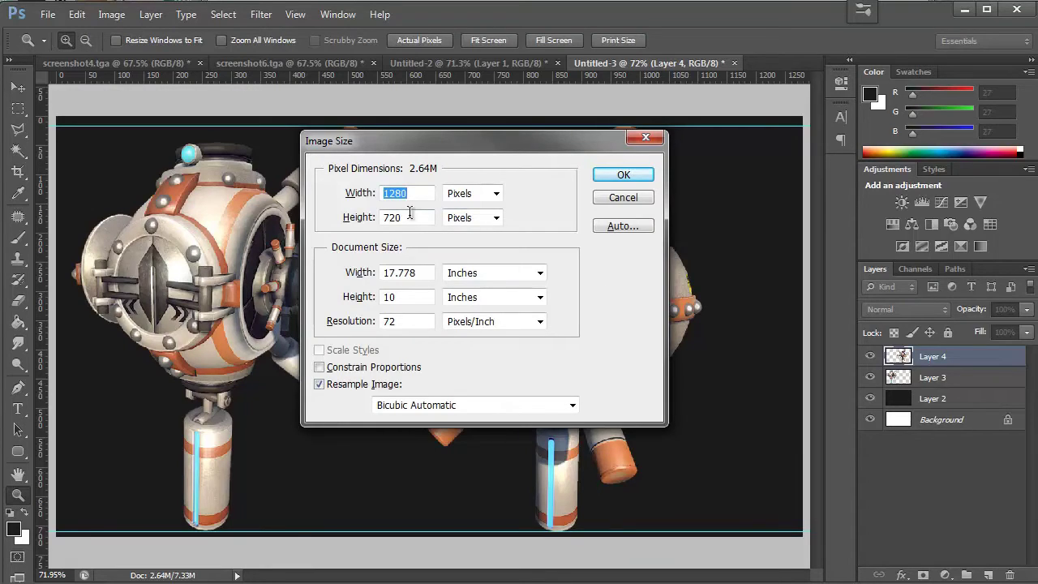
{"action": "left_click", "coordinate": [625, 198]}
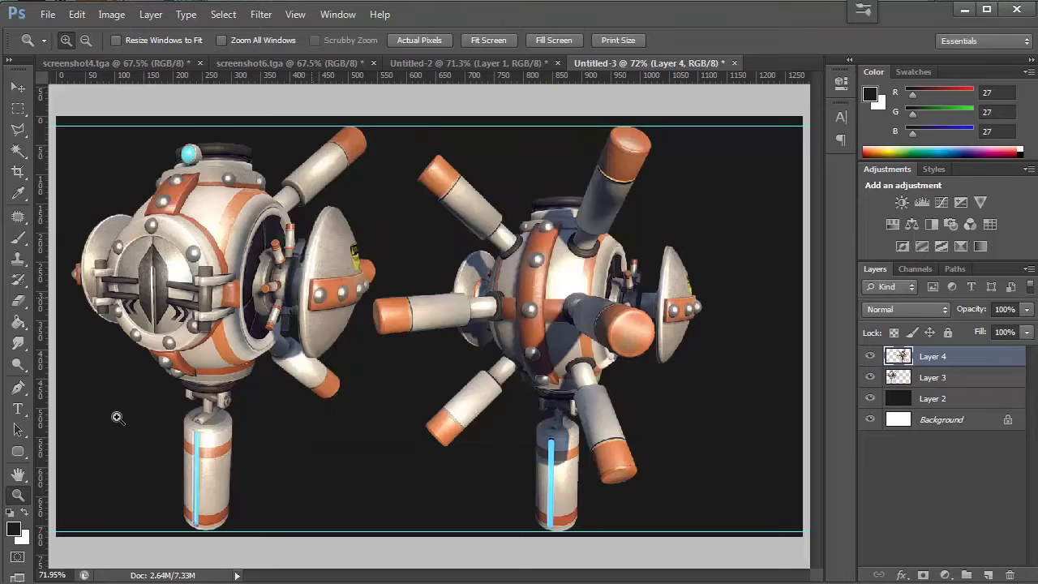
{"action": "right_click", "coordinate": [230, 258]}
{"action": "left_click", "coordinate": [252, 284]}
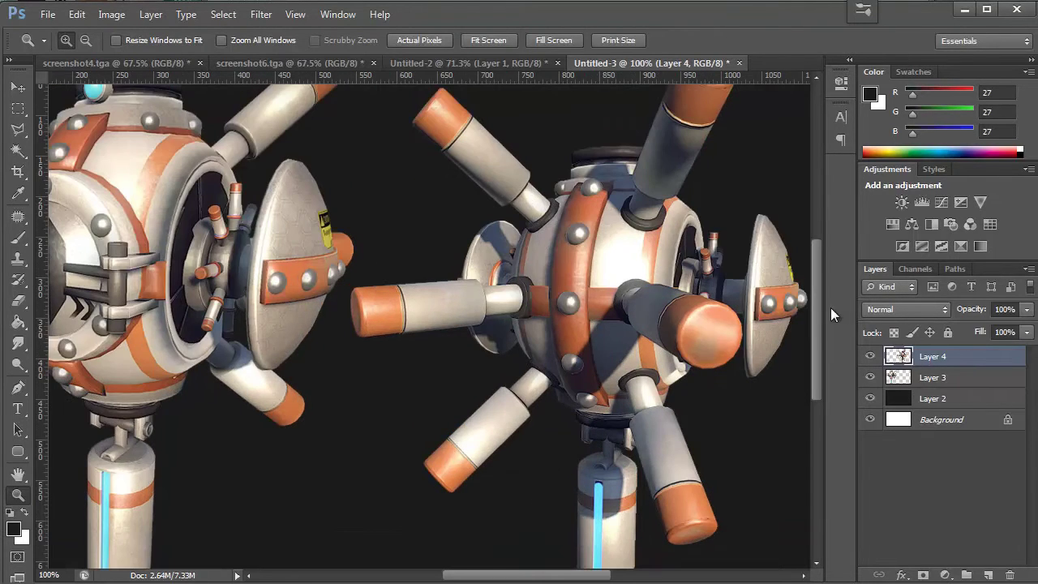
{"action": "scroll", "coordinate": [657, 367], "scroll_direction": "up", "scroll_amount": 2}
{"action": "scroll", "coordinate": [500, 265], "scroll_direction": "down", "scroll_amount": 4}
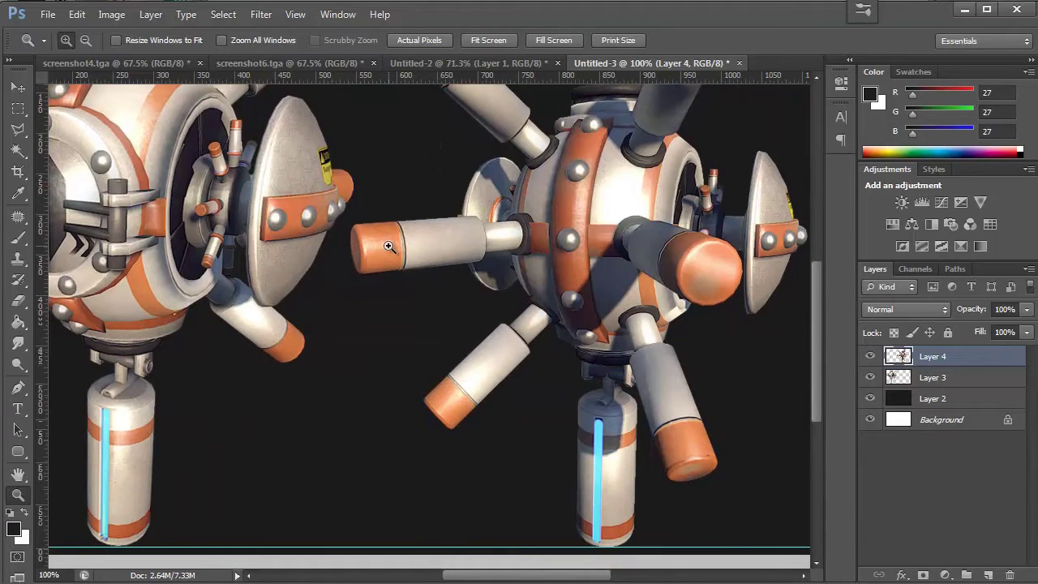
{"action": "right_click", "coordinate": [389, 246]}
{"action": "left_click", "coordinate": [415, 259]}
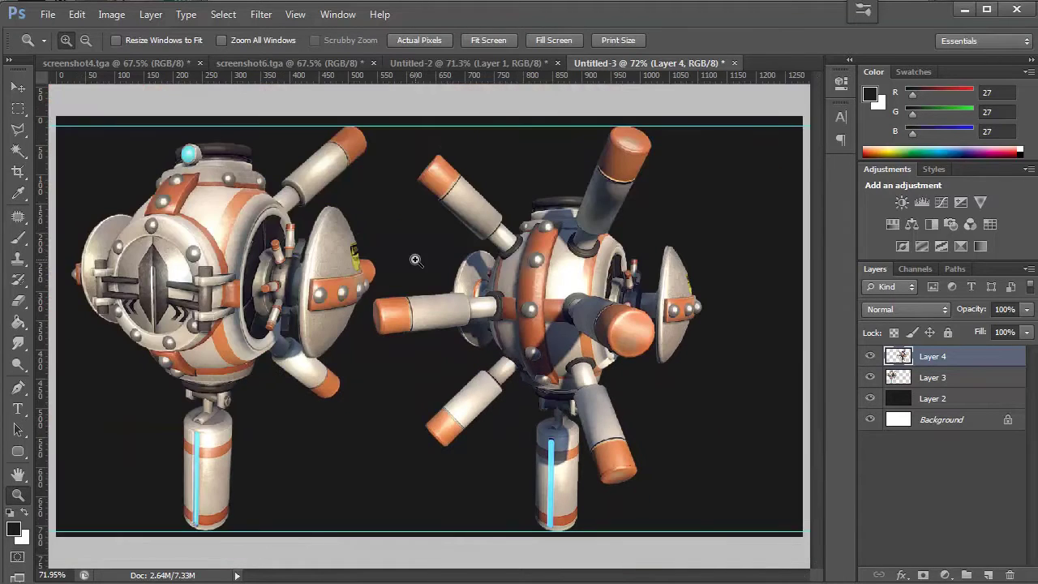
Scale Layers 3 and 4 together to about 96% and hide the guides
{"action": "left_click", "coordinate": [921, 377]}
{"action": "left_click", "coordinate": [909, 359], "text": "shift"}
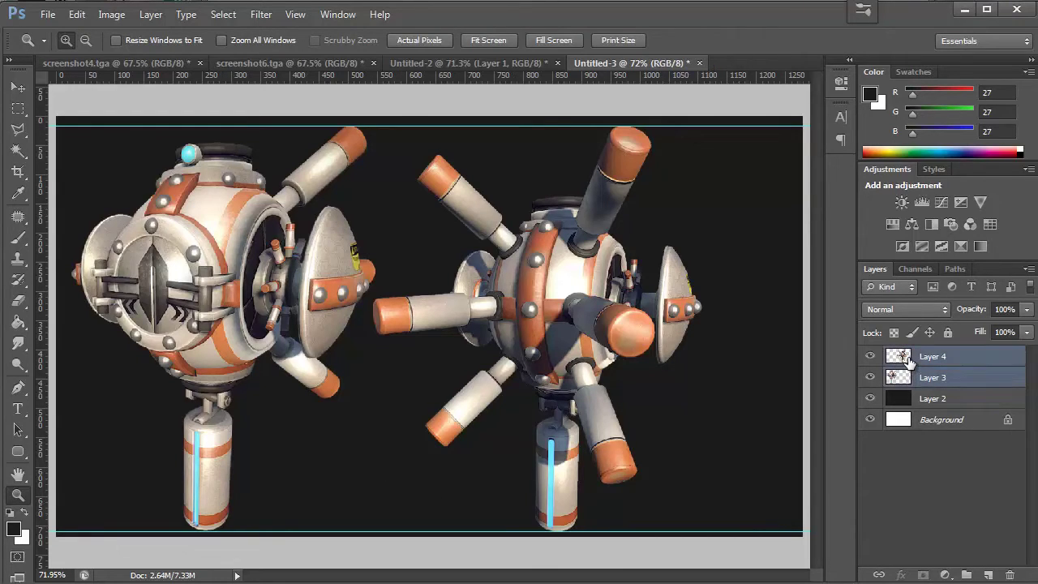
{"action": "key", "text": "ctrl+t"}
{"action": "left_click_drag", "start_coordinate": [702, 540], "coordinate": [679, 515]}
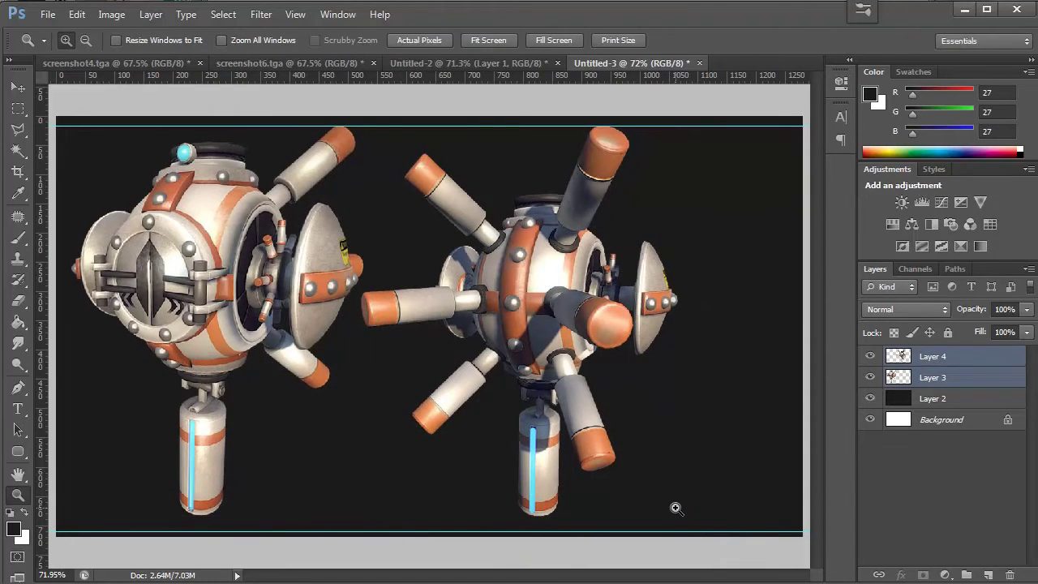
{"action": "key", "text": "ctrl+semicolon"}
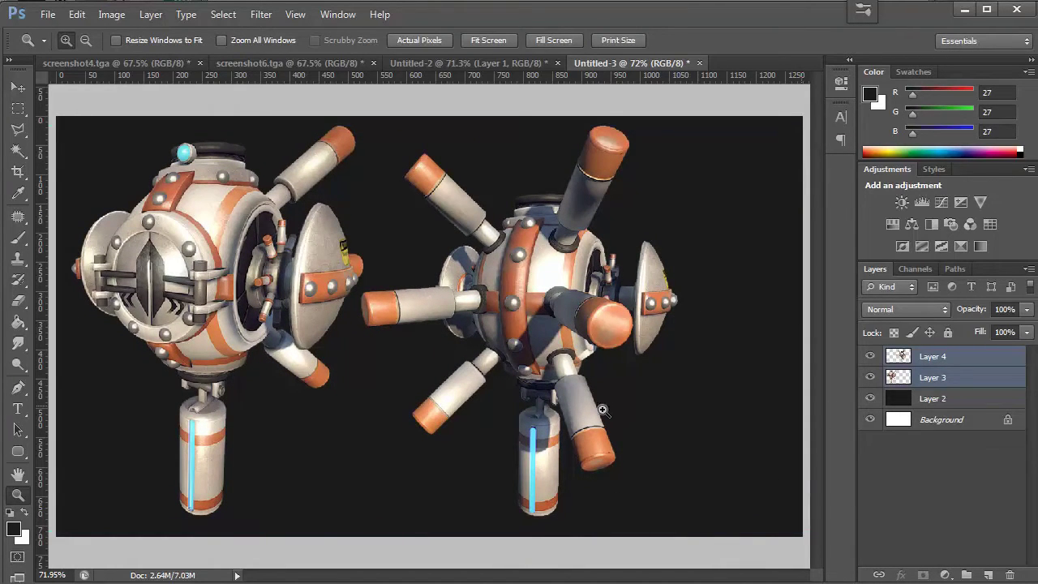
Reposition both robots, then open the MetalBare0018_M.jpg texture
{"action": "key", "text": "v"}
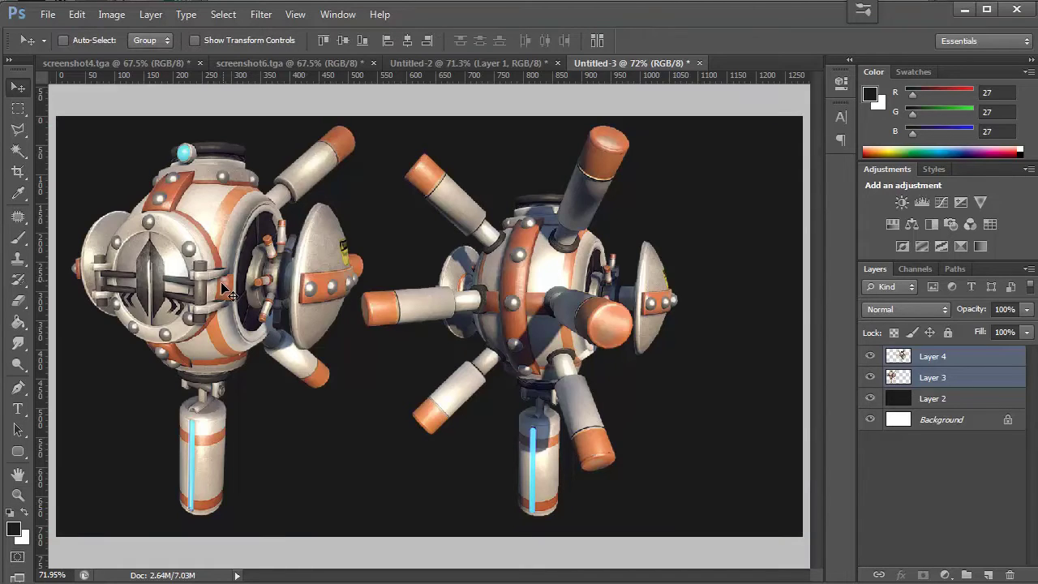
{"action": "left_click_drag", "start_coordinate": [210, 280], "coordinate": [203, 288]}
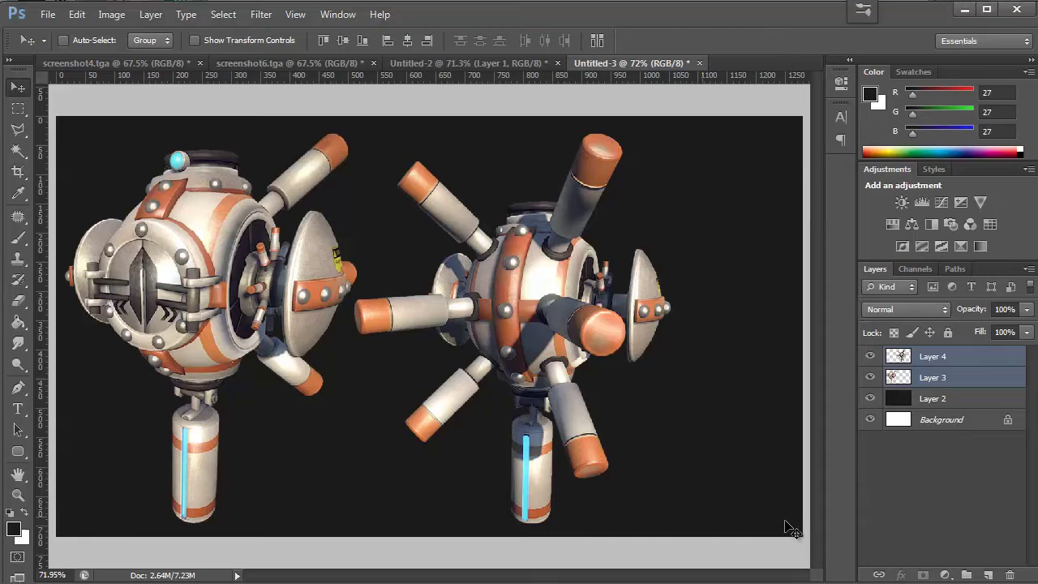
{"action": "left_click_drag", "start_coordinate": [652, 365], "coordinate": [659, 366]}
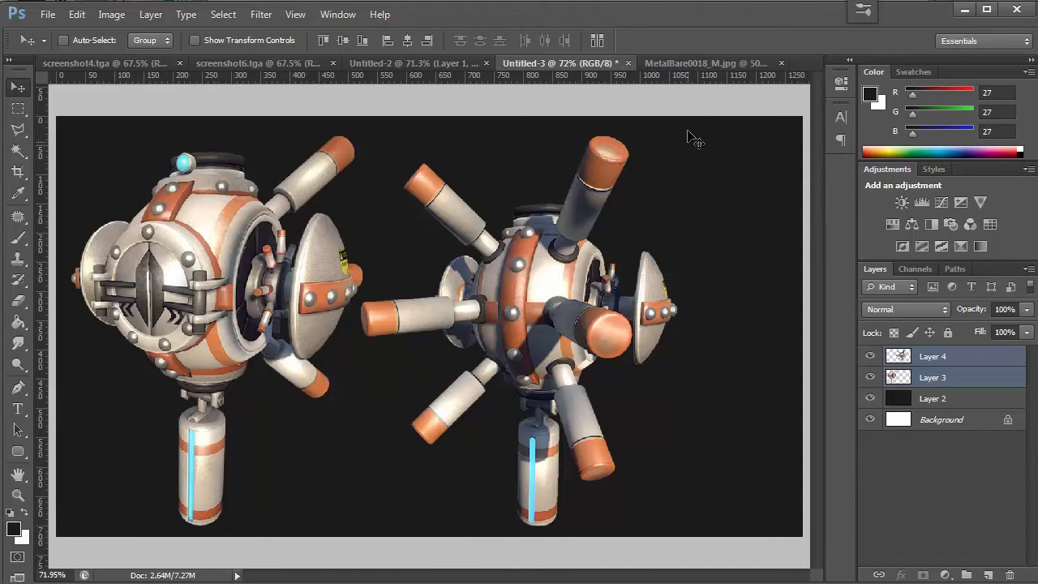
{"action": "left_click", "coordinate": [722, 63]}
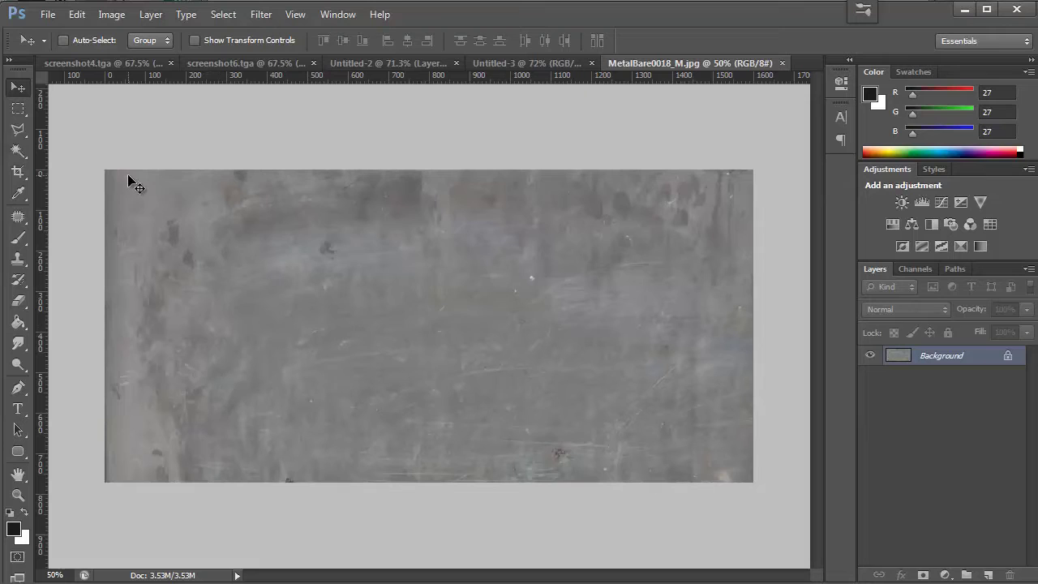
Copy the whole metal texture into Untitled-3 as Layer 5, placed below both robots
{"action": "key", "text": "ctrl+a"}
{"action": "left_click_drag", "start_coordinate": [278, 166], "coordinate": [559, 305]}
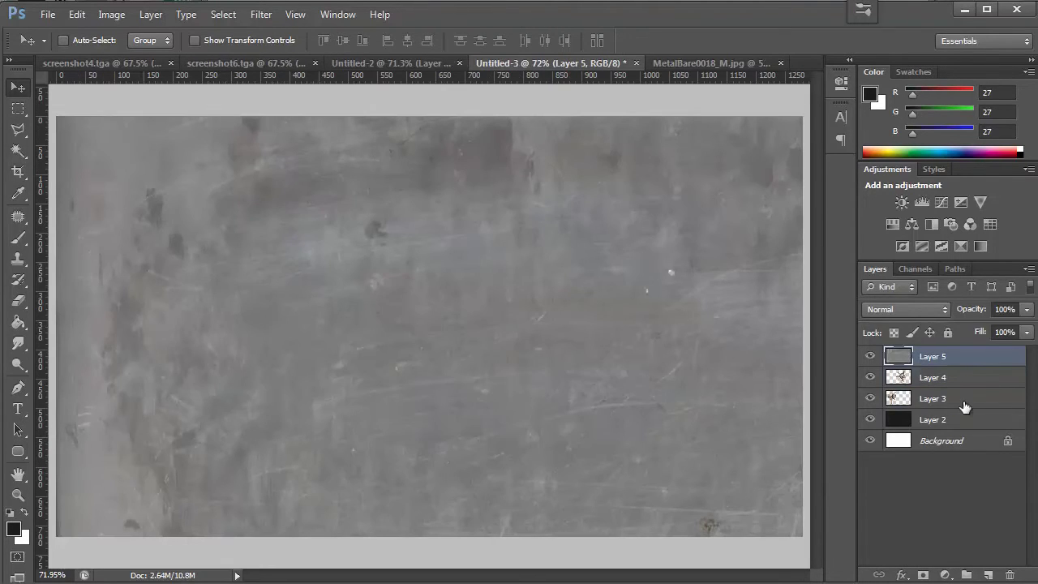
{"action": "left_click_drag", "start_coordinate": [913, 363], "coordinate": [916, 421]}
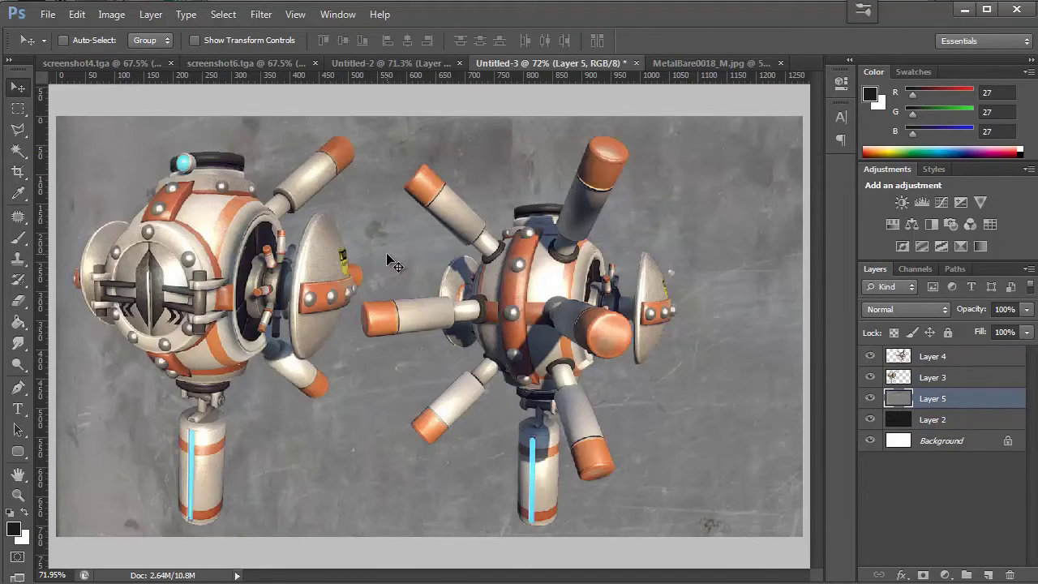
Darken the metal texture with Brightness/Contrast at brightness -150
{"action": "left_click", "coordinate": [111, 15]}
{"action": "mouse_move", "coordinate": [135, 62]}
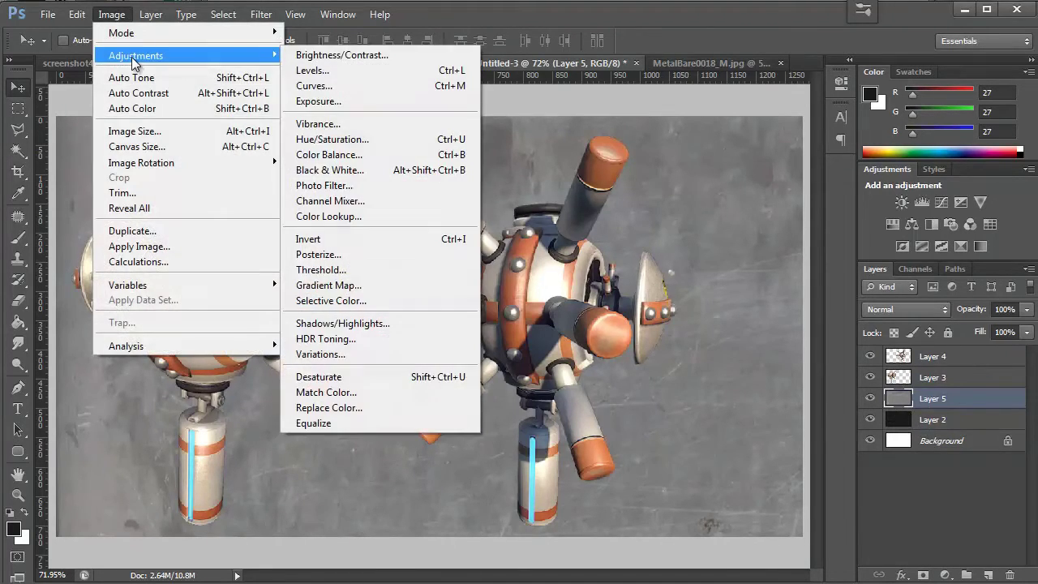
{"action": "left_click", "coordinate": [322, 55]}
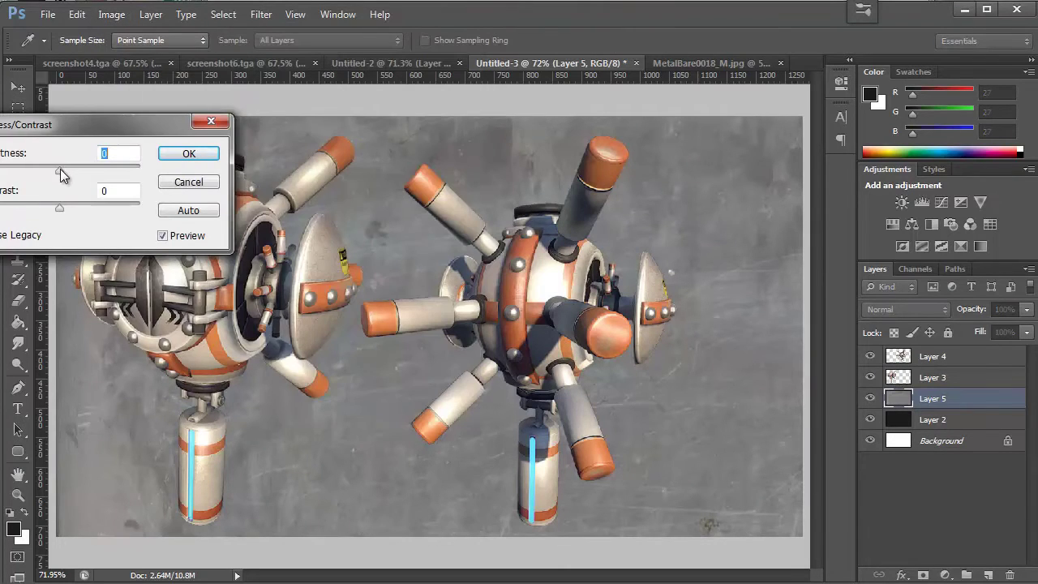
{"action": "left_click_drag", "start_coordinate": [60, 173], "coordinate": [1, 169]}
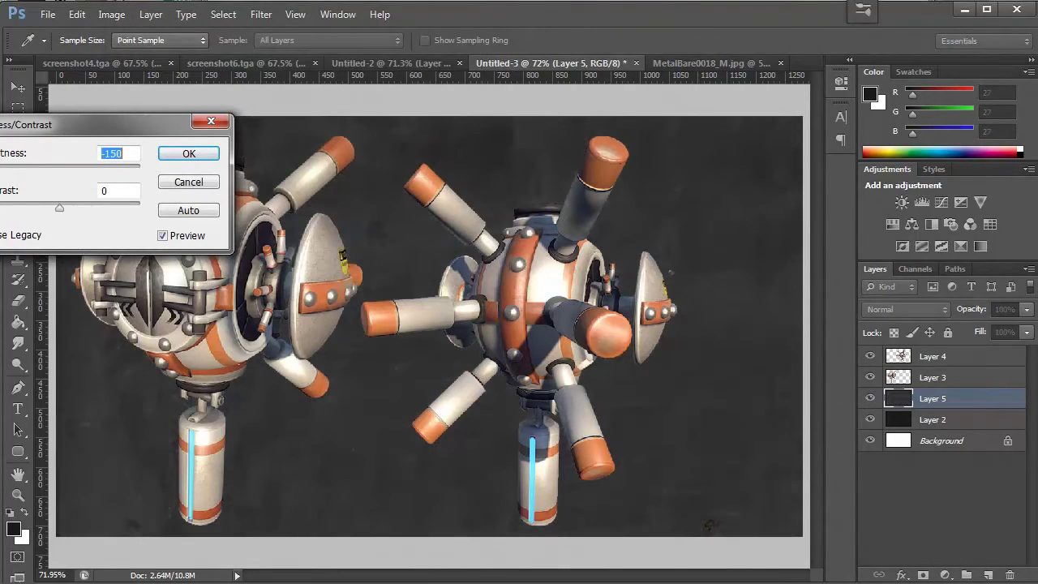
{"action": "left_click", "coordinate": [183, 155]}
{"action": "key", "text": "v"}
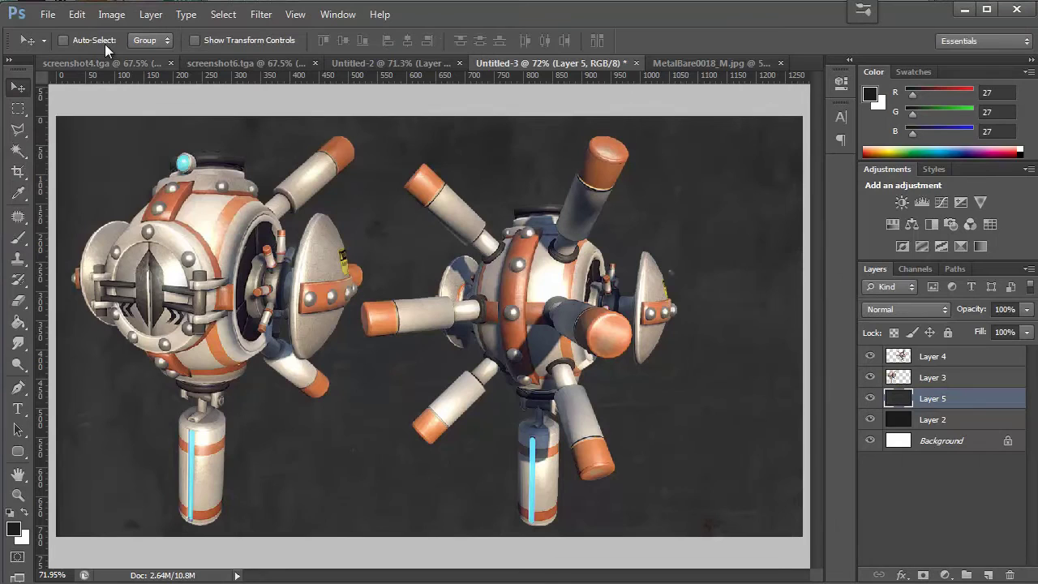
Darken the texture again with a second Brightness/Contrast pass at brightness -89
{"action": "left_click", "coordinate": [111, 13]}
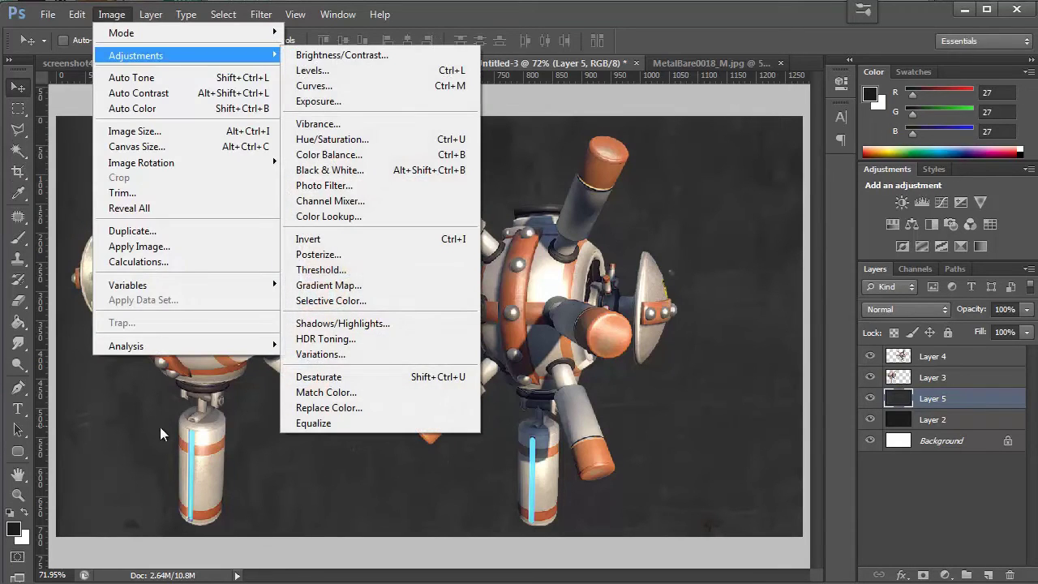
{"action": "left_click", "coordinate": [261, 436]}
{"action": "left_click", "coordinate": [111, 14]}
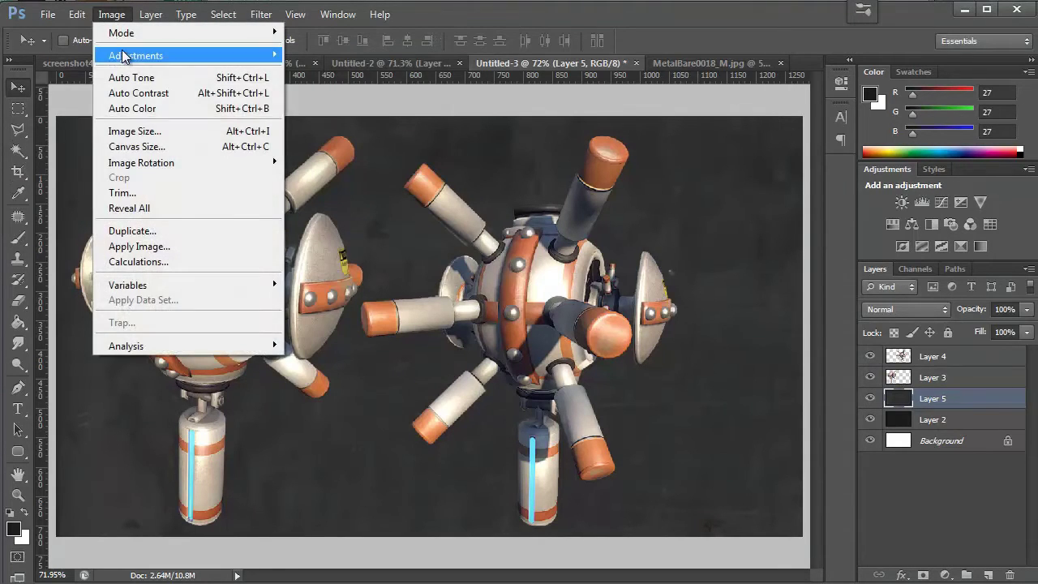
{"action": "mouse_move", "coordinate": [248, 55]}
{"action": "left_click", "coordinate": [375, 55]}
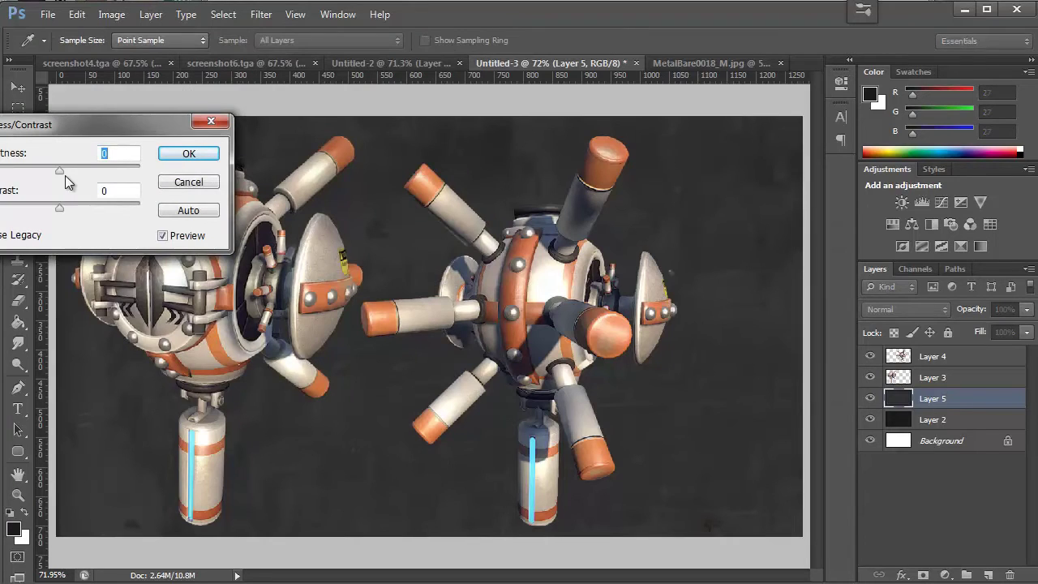
{"action": "left_click_drag", "start_coordinate": [65, 176], "coordinate": [12, 173]}
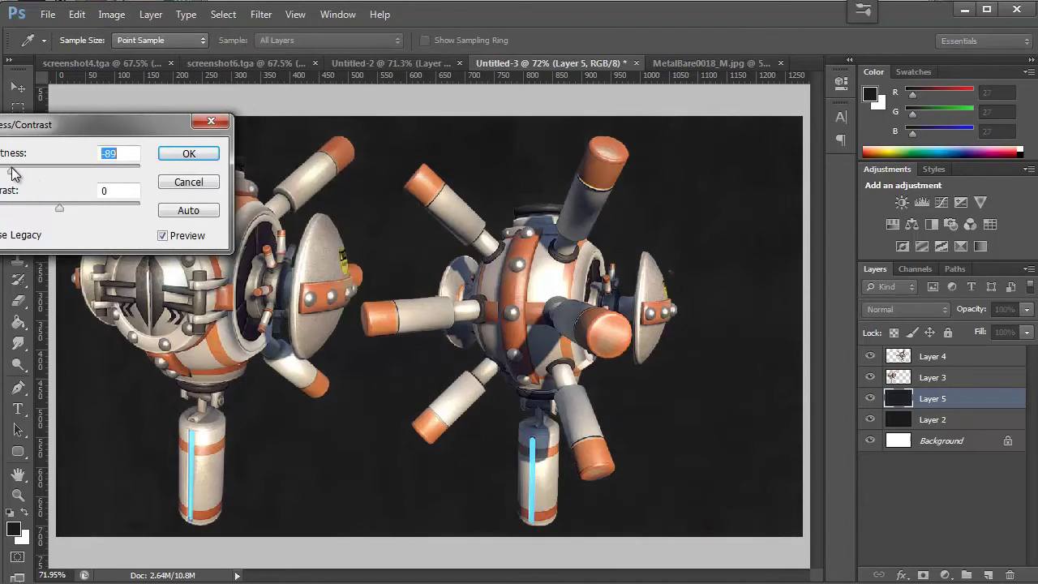
{"action": "left_click", "coordinate": [188, 153]}
{"action": "key", "text": "v"}
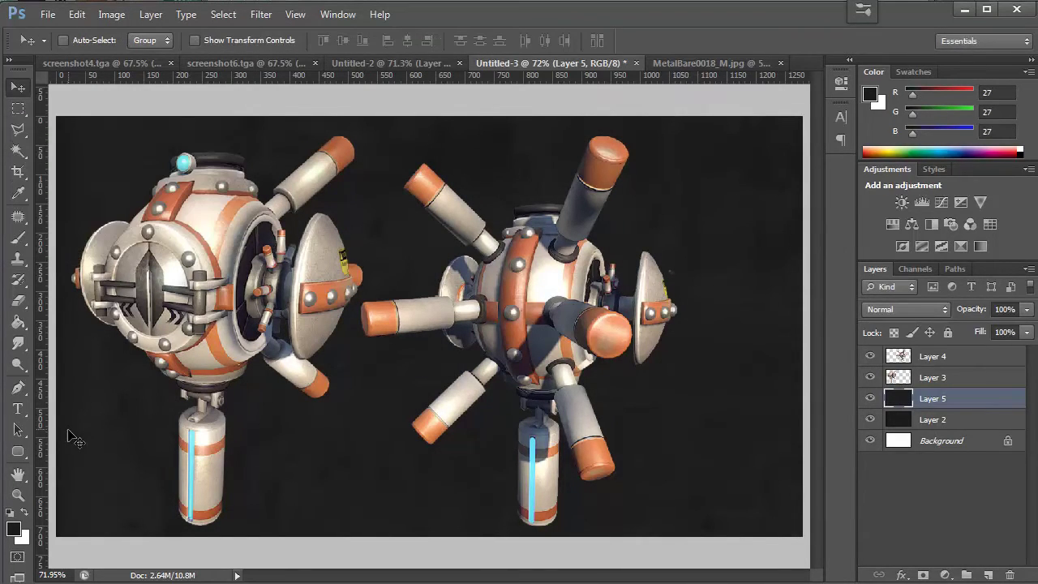
{"action": "left_click", "coordinate": [18, 494]}
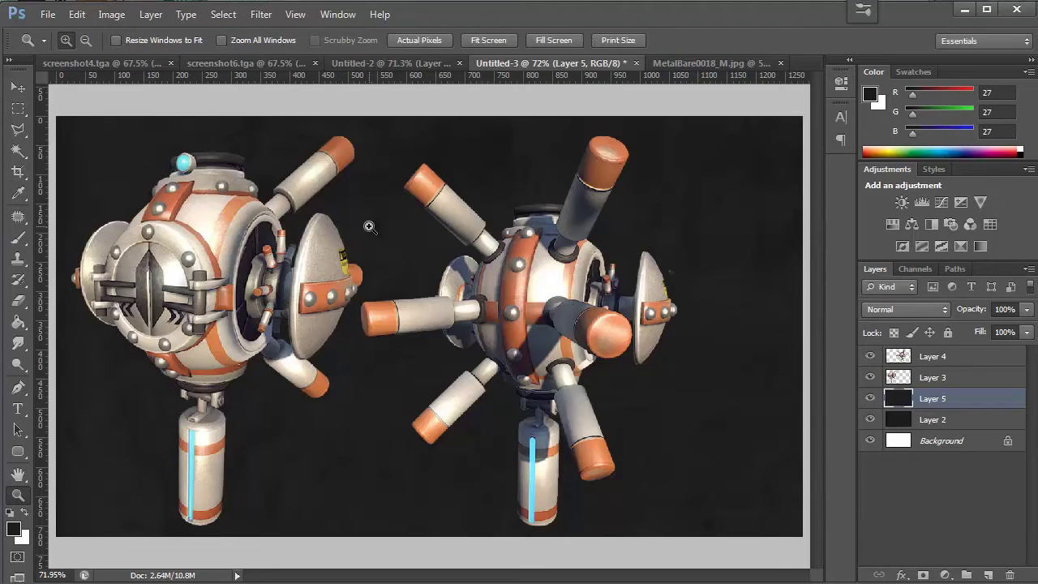
View the image at actual pixels, cancel a trial tilt, and select texture Layer 5
{"action": "right_click", "coordinate": [369, 226]}
{"action": "left_click", "coordinate": [412, 251]}
{"action": "scroll", "coordinate": [357, 280], "scroll_direction": "up", "scroll_amount": 3}
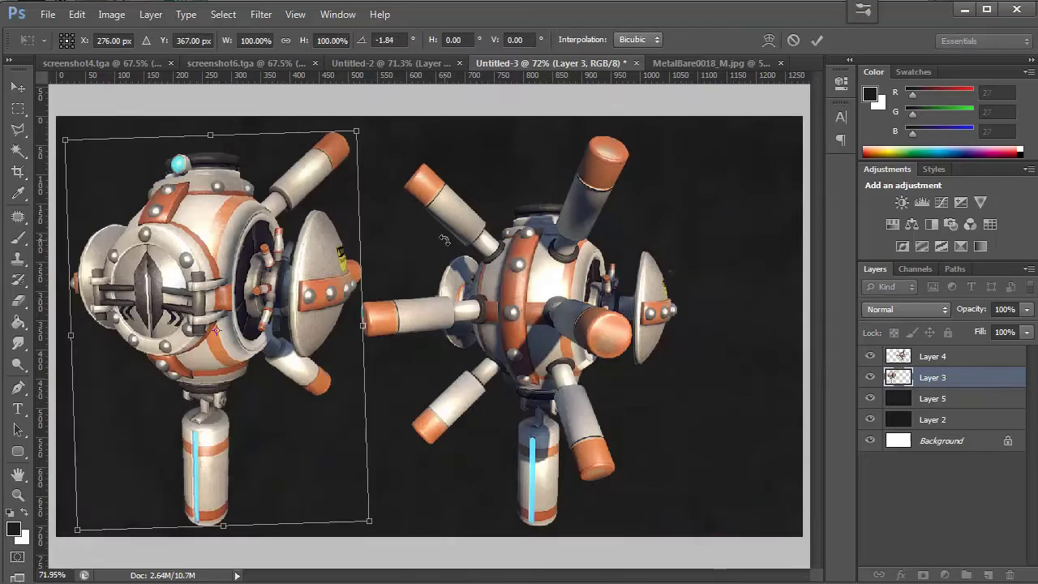
{"action": "key", "text": "Escape"}
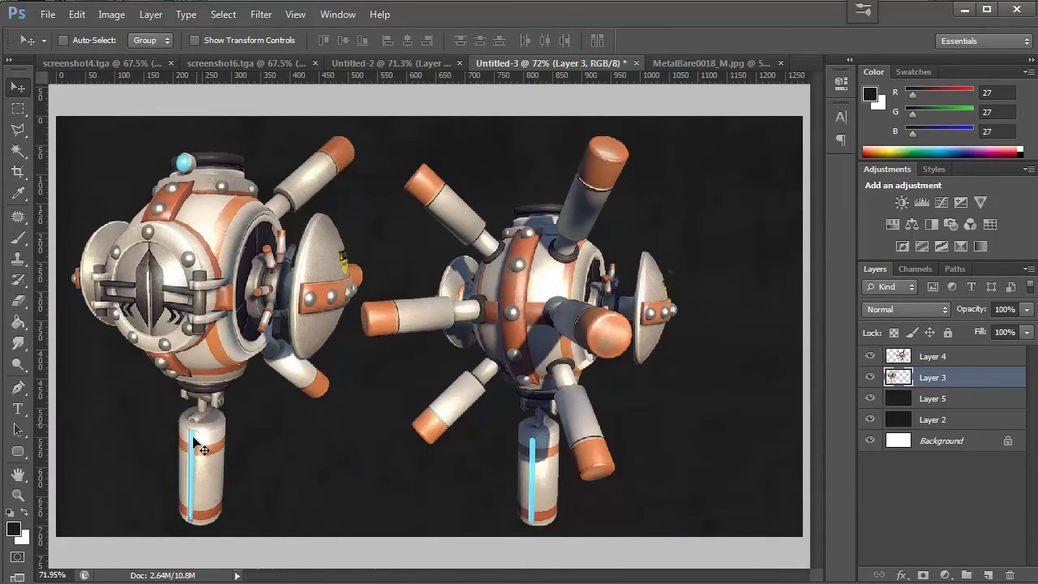
{"action": "key", "text": "ctrl+t"}
{"action": "left_click_drag", "start_coordinate": [416, 384], "coordinate": [426, 361]}
{"action": "key", "text": "Escape"}
{"action": "left_click", "coordinate": [705, 239], "text": "ctrl"}
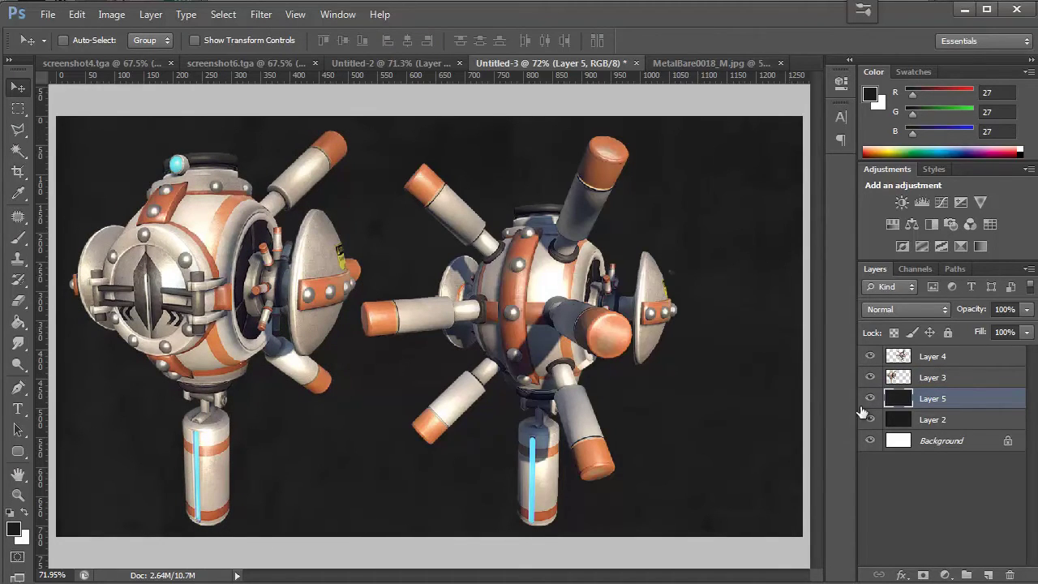
Convert Background to Layer 0 and merge Layers 5, 2 and 0 into Layer 5
{"action": "double_click", "coordinate": [946, 446]}
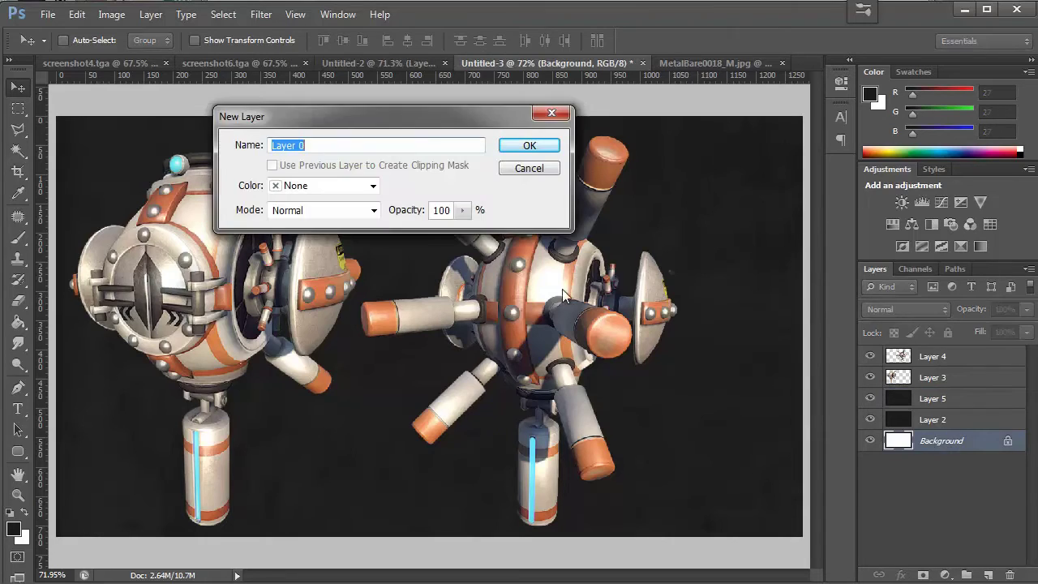
{"action": "left_click", "coordinate": [528, 148]}
{"action": "left_click", "coordinate": [905, 398], "text": "shift"}
{"action": "key", "text": "ctrl+e"}
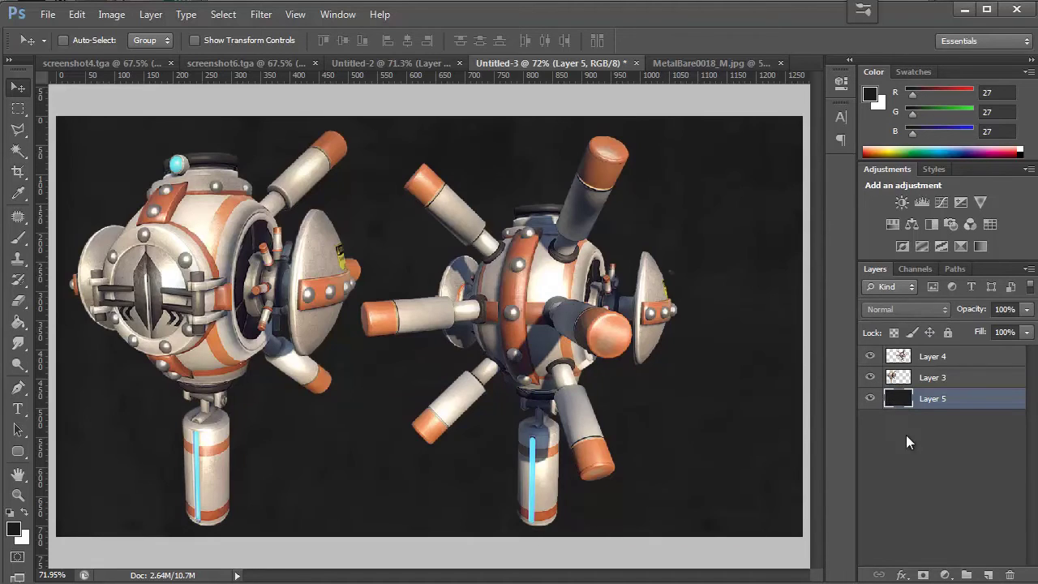
Add an Inner Shadow layer style to Layer 5, initially with a red colour
{"action": "left_click", "coordinate": [901, 575]}
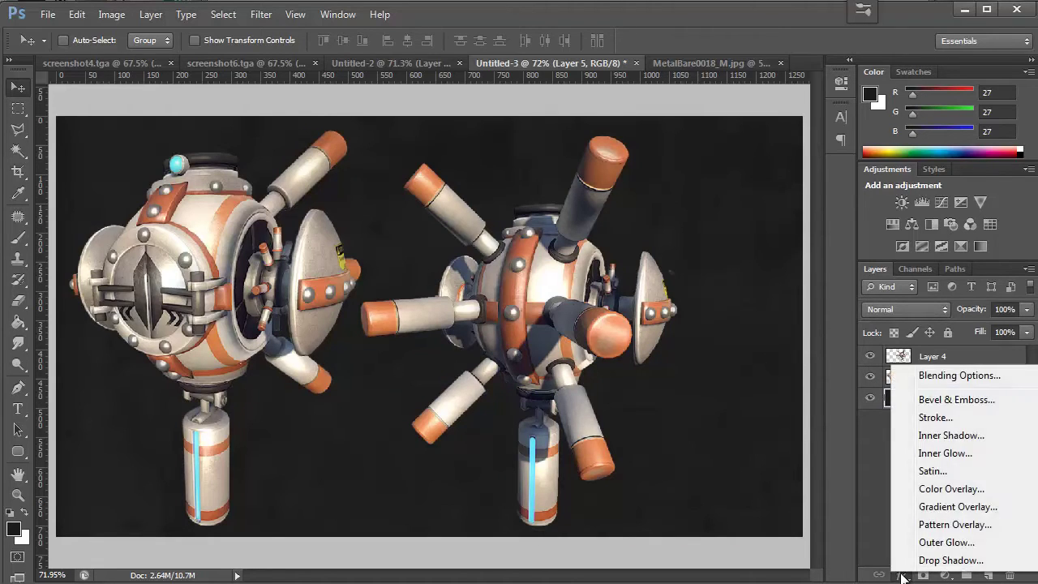
{"action": "left_click", "coordinate": [959, 437]}
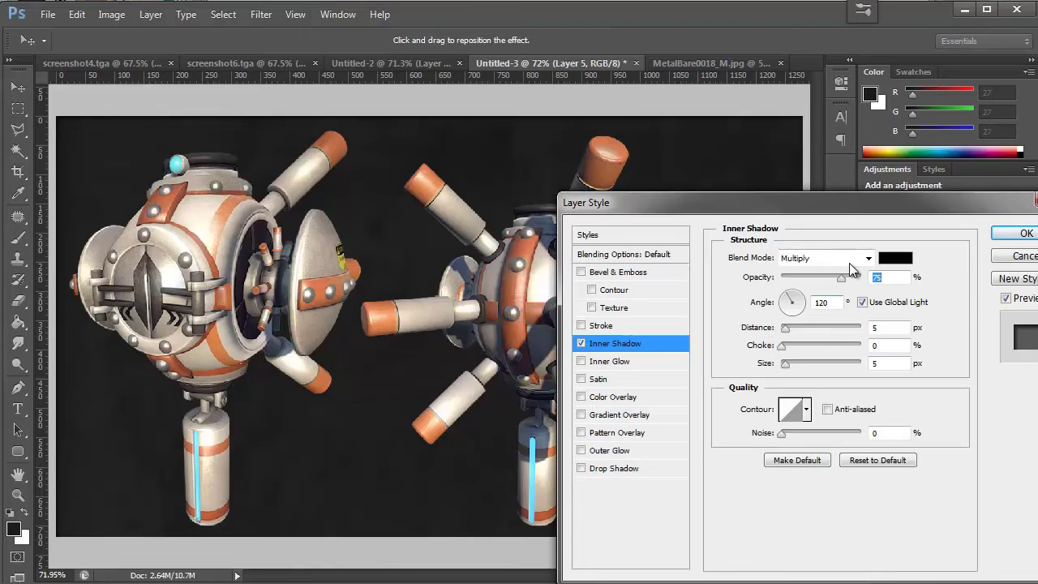
{"action": "left_click", "coordinate": [895, 258]}
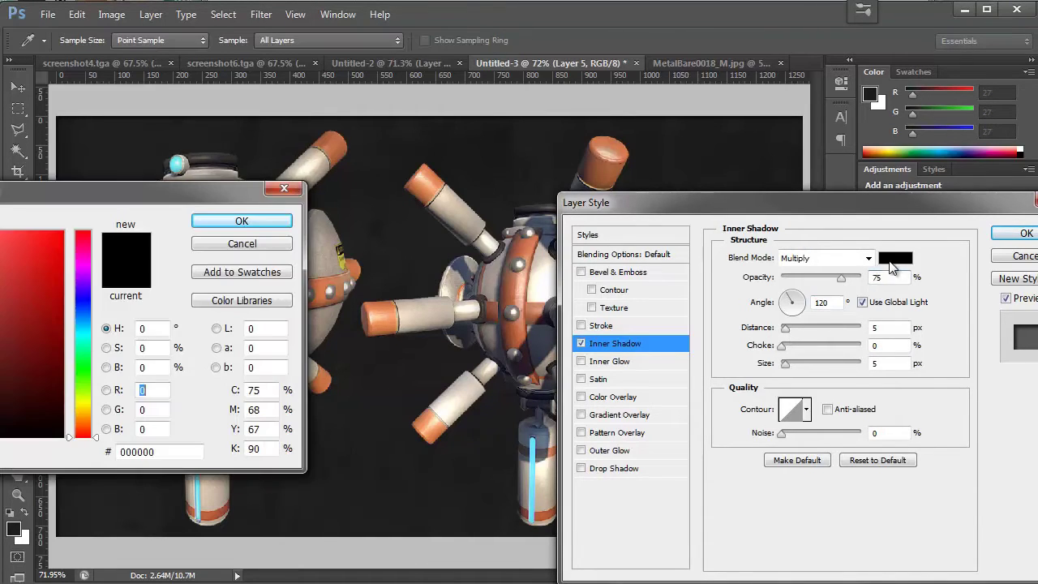
{"action": "left_click_drag", "start_coordinate": [12, 267], "coordinate": [97, 212]}
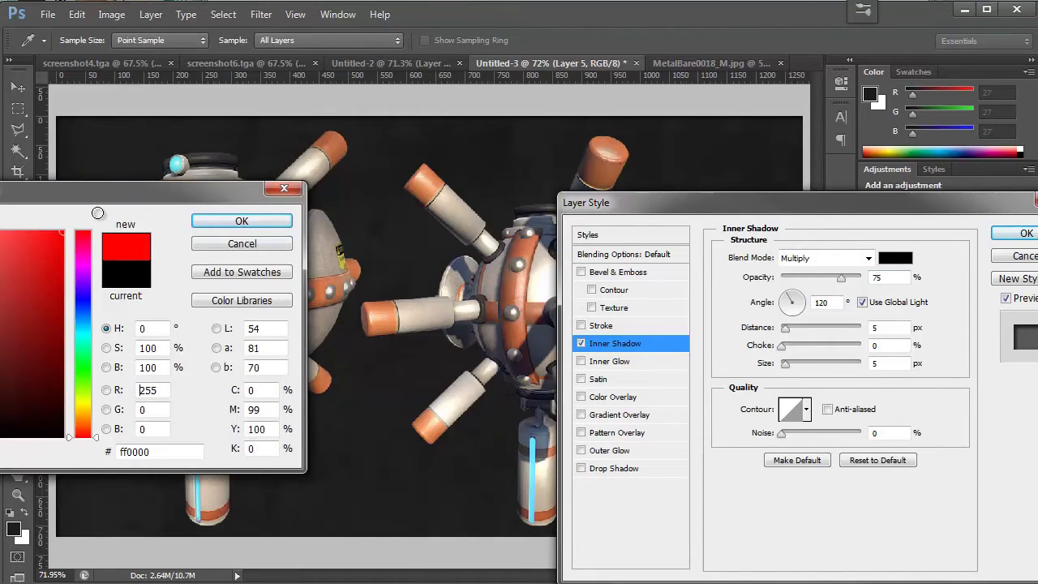
{"action": "left_click", "coordinate": [241, 221]}
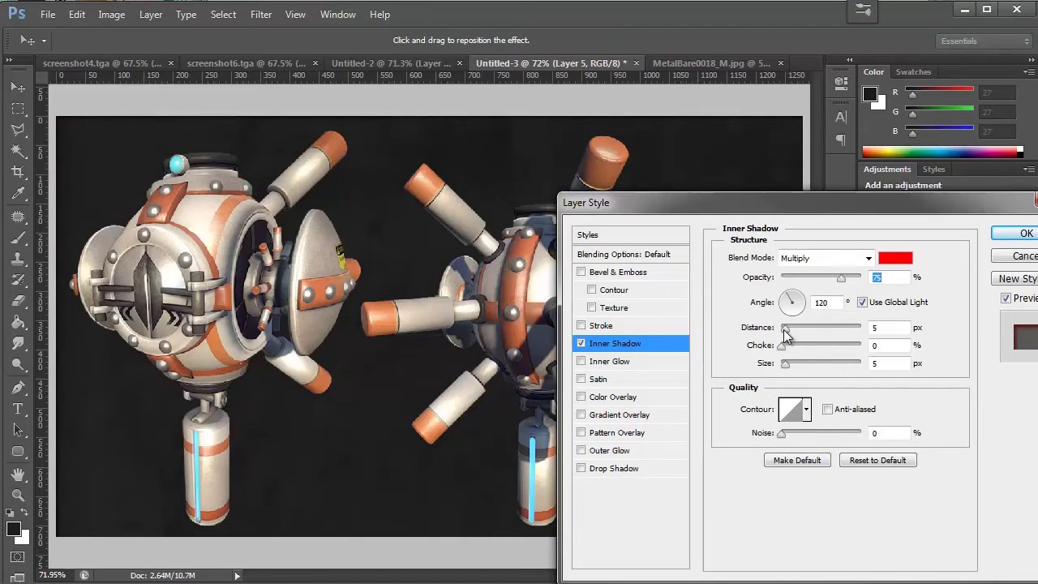
Set the Inner Shadow to black, Distance 0, Size 196 px, and apply it
{"action": "left_click_drag", "start_coordinate": [785, 335], "coordinate": [768, 352]}
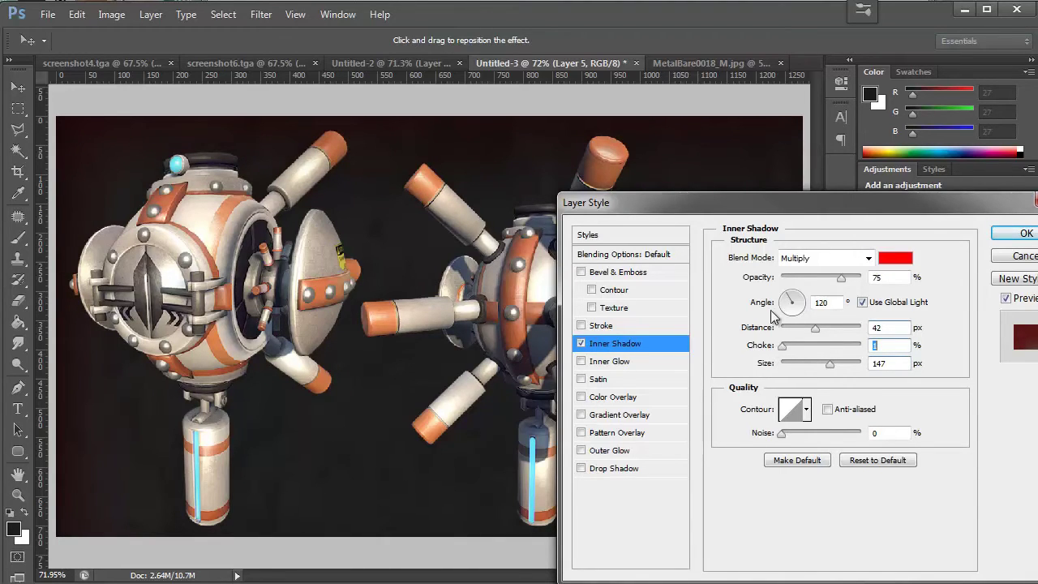
{"action": "left_click_drag", "start_coordinate": [816, 328], "coordinate": [740, 339]}
{"action": "mouse_move", "coordinate": [832, 365]}
{"action": "left_mouse_down"}
{"action": "mouse_move", "coordinate": [862, 366]}
{"action": "mouse_move", "coordinate": [846, 370]}
{"action": "left_mouse_up"}
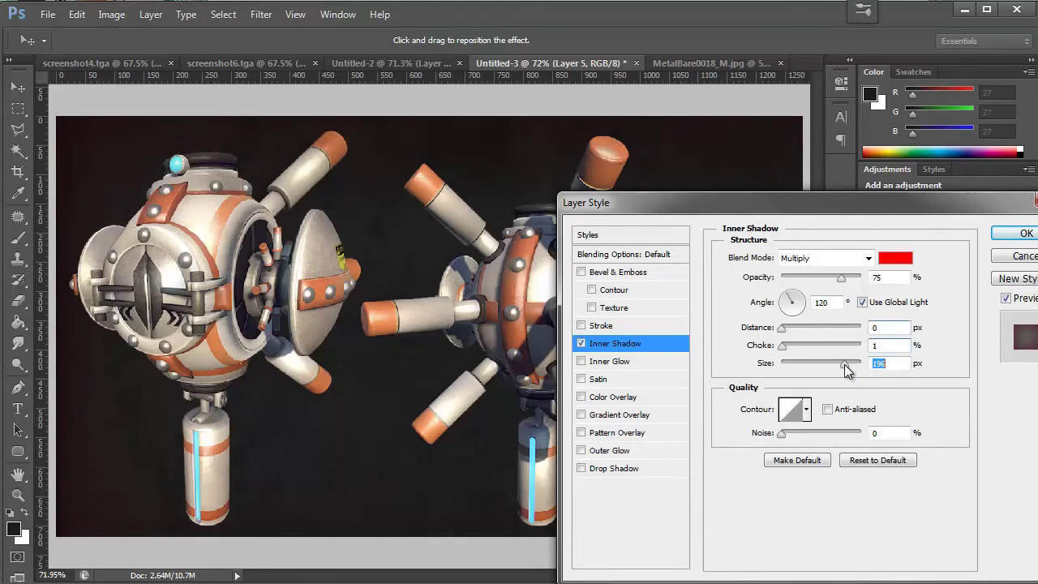
{"action": "left_click", "coordinate": [895, 258]}
{"action": "type", "text": "0"}
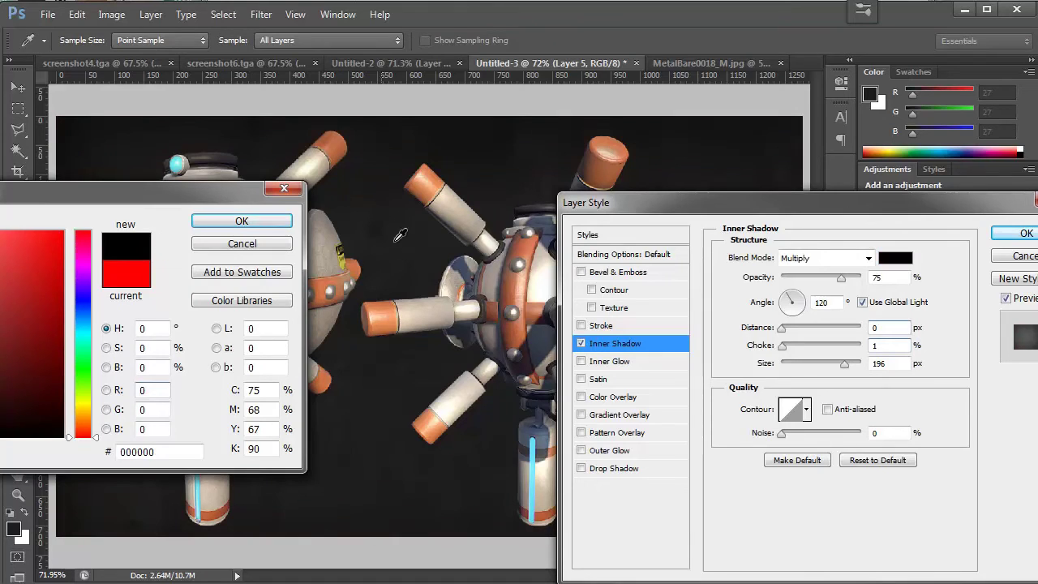
{"action": "left_click", "coordinate": [274, 226]}
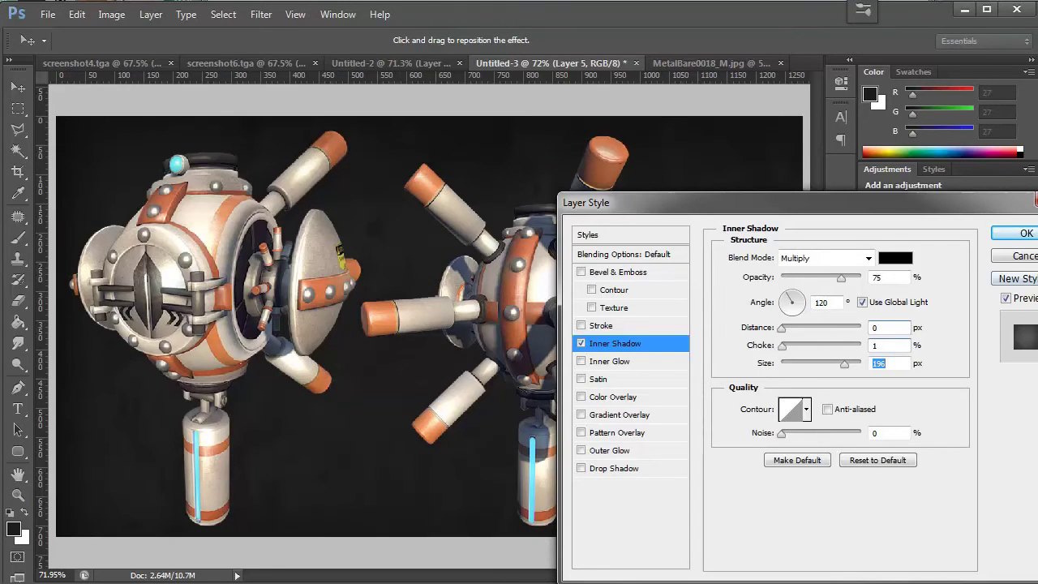
{"action": "key", "text": "Return"}
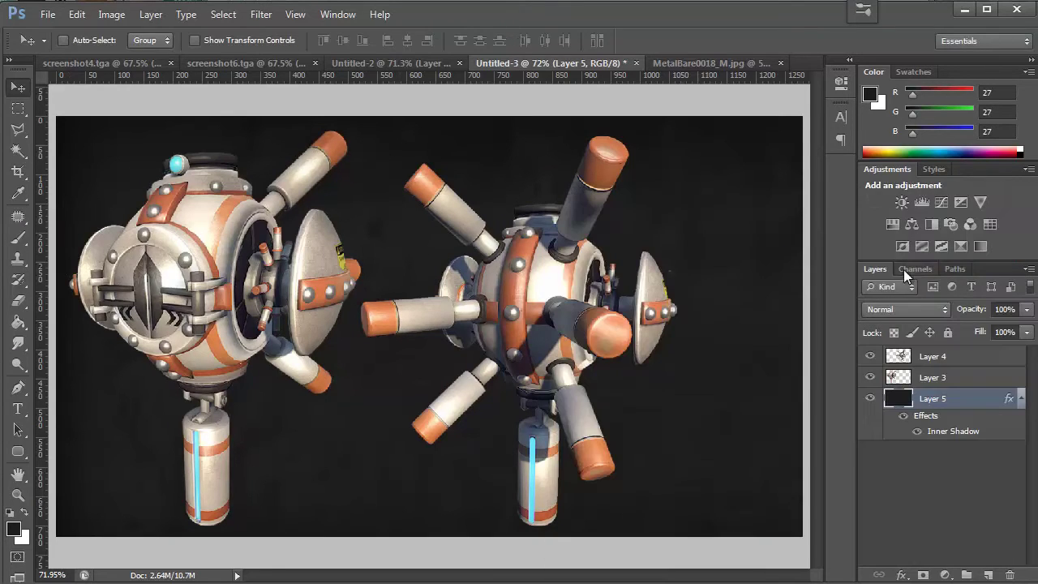
Toggle the Inner Shadow effect off and on repeatedly to compare the backdrop with and without it
{"action": "left_click", "coordinate": [906, 422]}
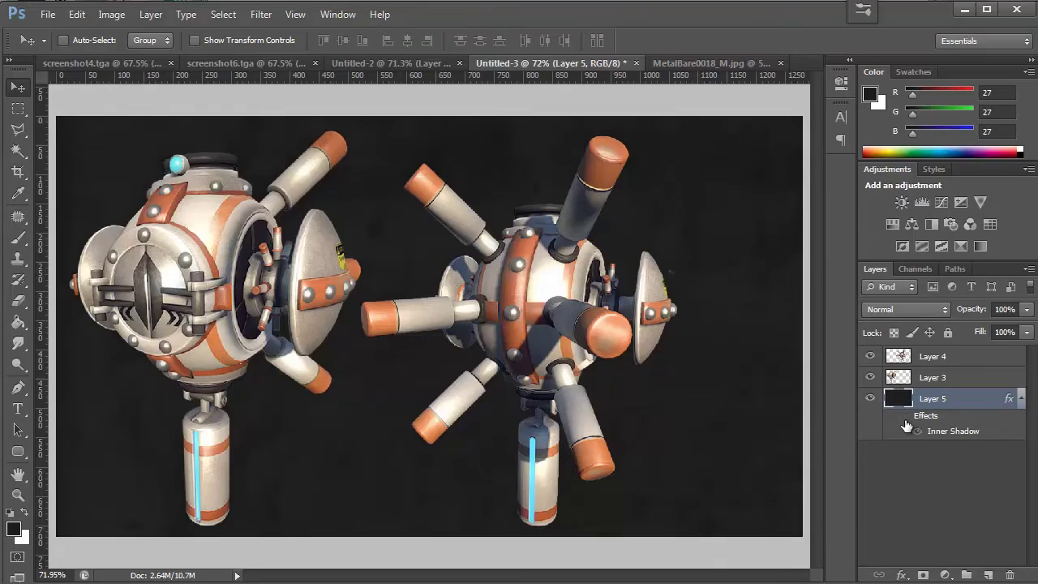
{"action": "left_click", "coordinate": [906, 422]}
{"action": "left_click", "coordinate": [904, 417]}
{"action": "left_click", "coordinate": [904, 417]}
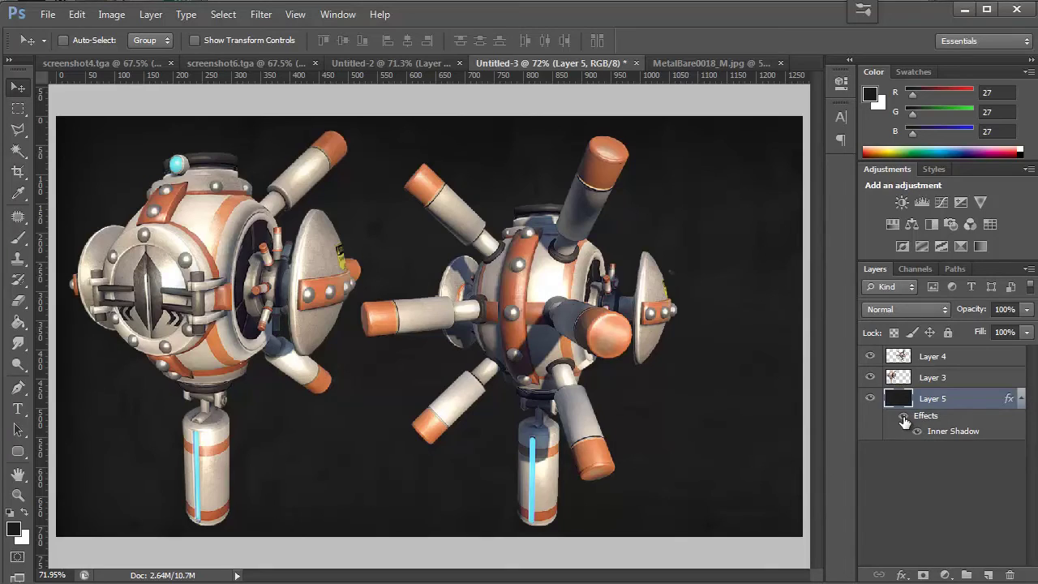
{"action": "left_click", "coordinate": [906, 421]}
{"action": "left_click", "coordinate": [906, 420]}
{"action": "left_click", "coordinate": [906, 419]}
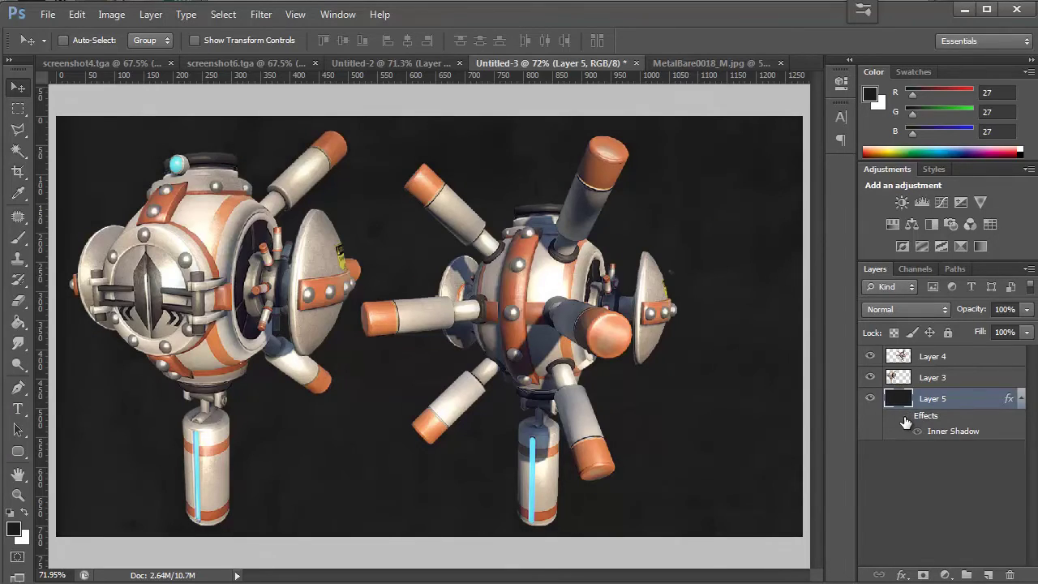
{"action": "left_click", "coordinate": [906, 419]}
{"action": "left_click", "coordinate": [906, 419]}
{"action": "left_click", "coordinate": [906, 420]}
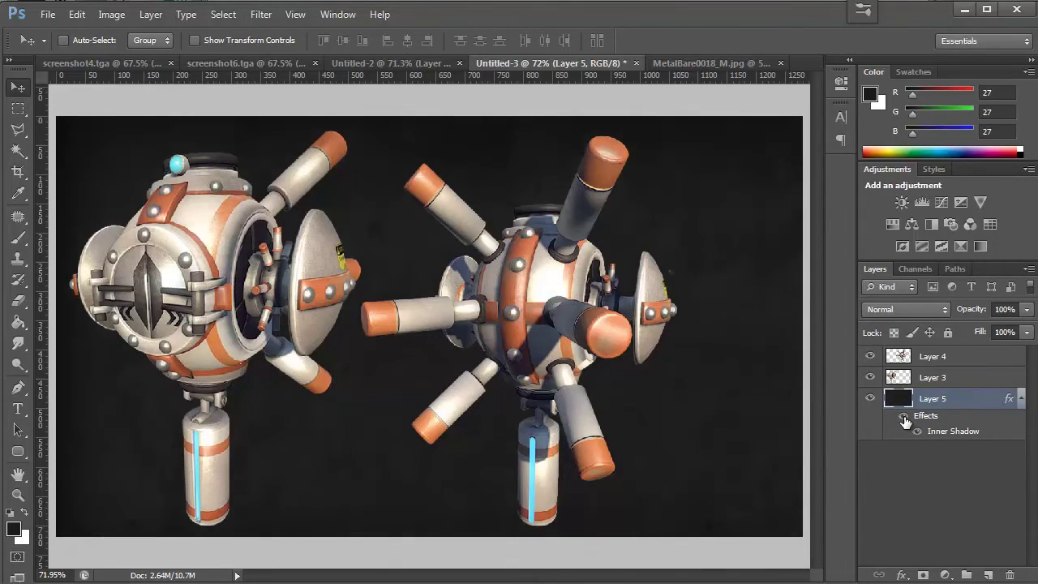
{"action": "left_click", "coordinate": [906, 419]}
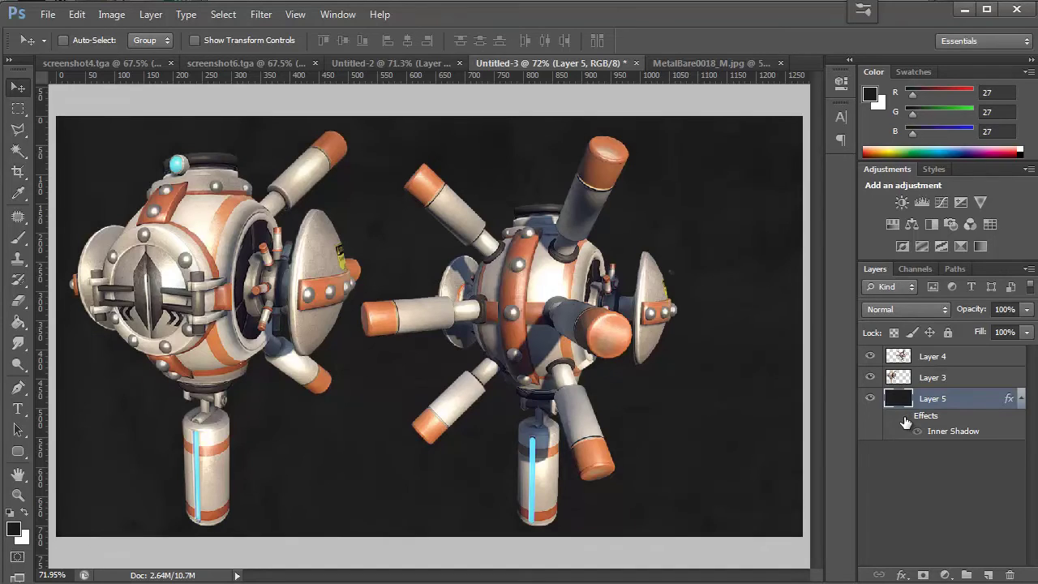
{"action": "left_click", "coordinate": [906, 420]}
Select Layer 3 and Layer 4 together and merge them into Layer 4
{"action": "left_click", "coordinate": [913, 446]}
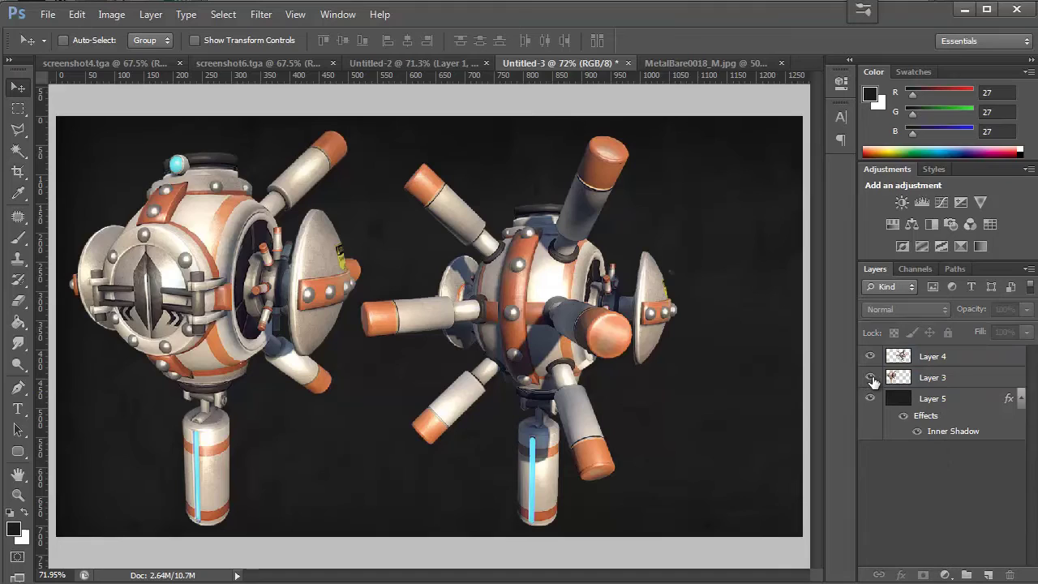
{"action": "left_click", "coordinate": [913, 379]}
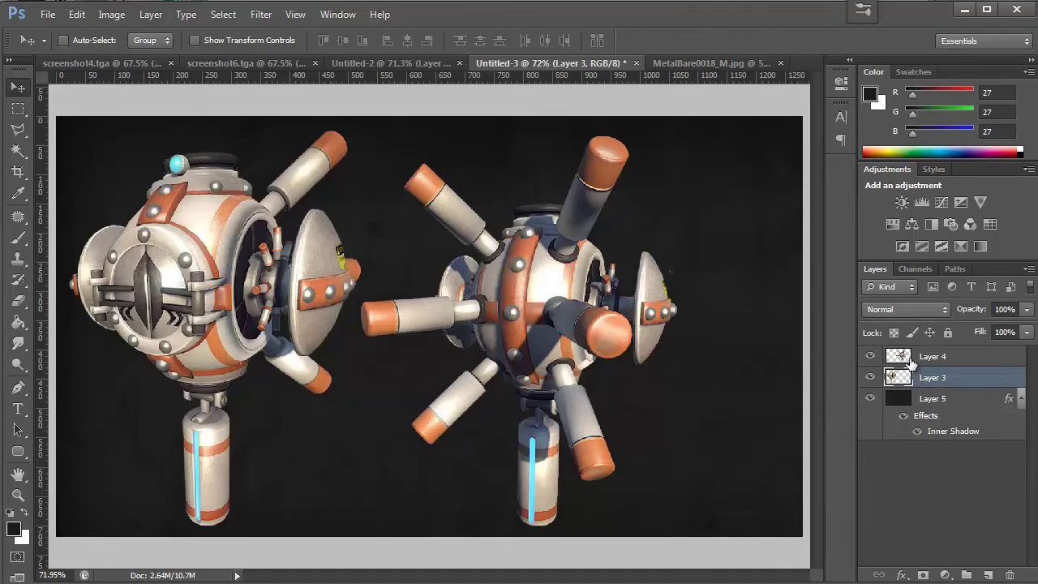
{"action": "left_click", "coordinate": [912, 360], "text": "shift"}
{"action": "key", "text": "ctrl+e"}
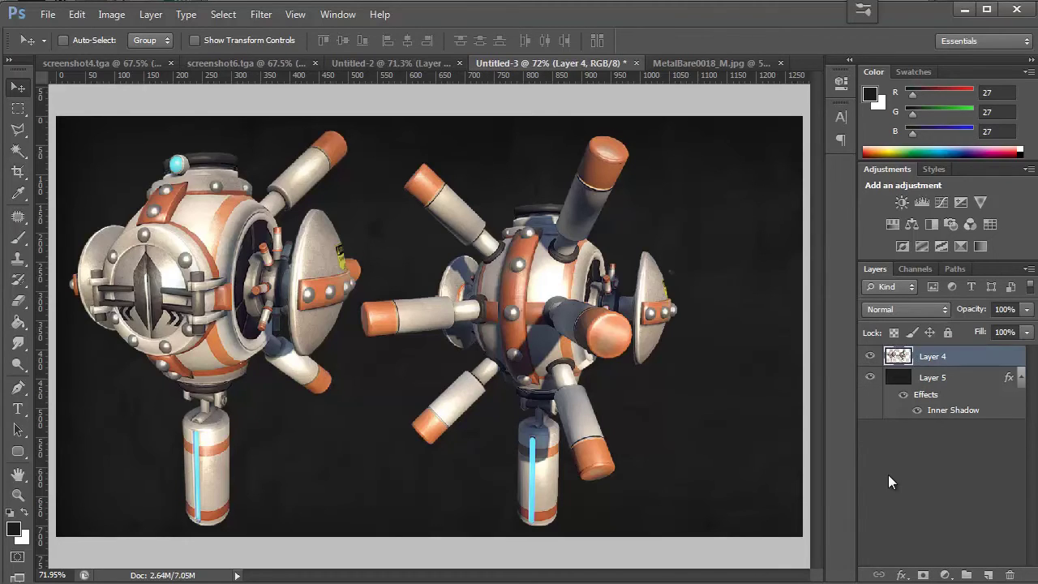
Add an Outer Glow to Layer 4 with a pale blue glow colour
{"action": "left_click", "coordinate": [898, 576]}
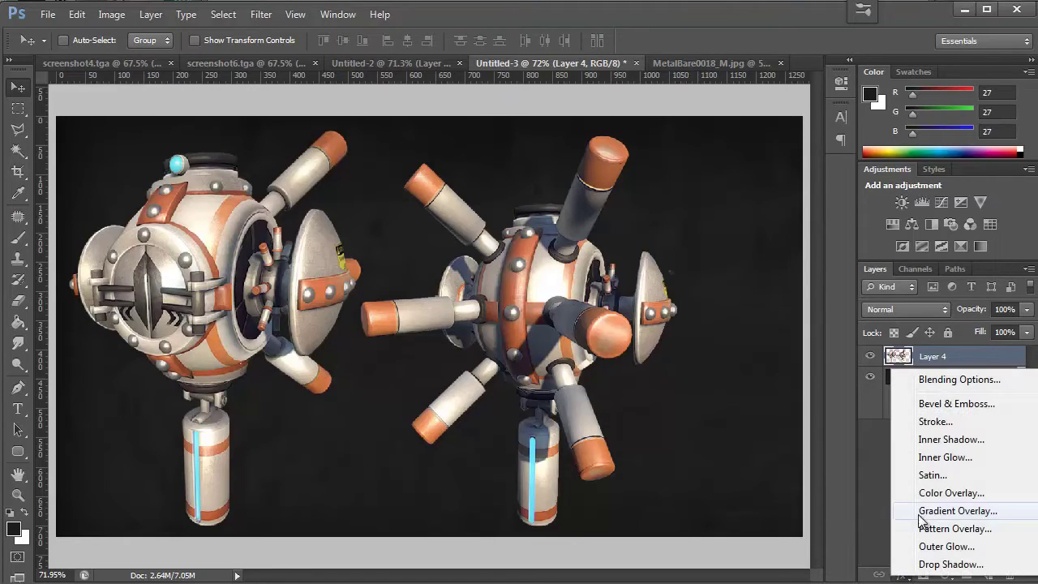
{"action": "left_click", "coordinate": [902, 574]}
{"action": "left_click", "coordinate": [902, 574]}
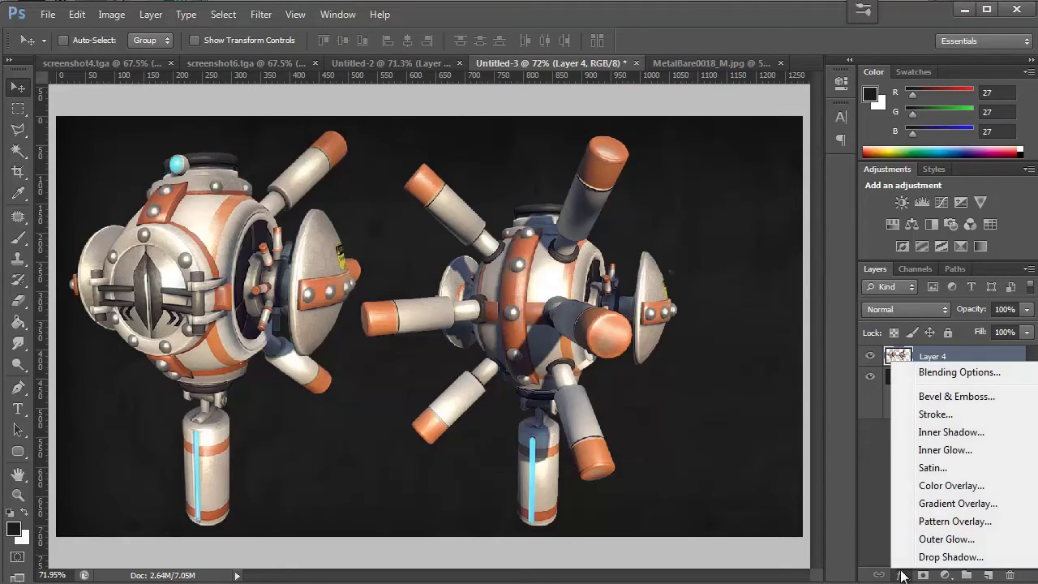
{"action": "left_click", "coordinate": [929, 537]}
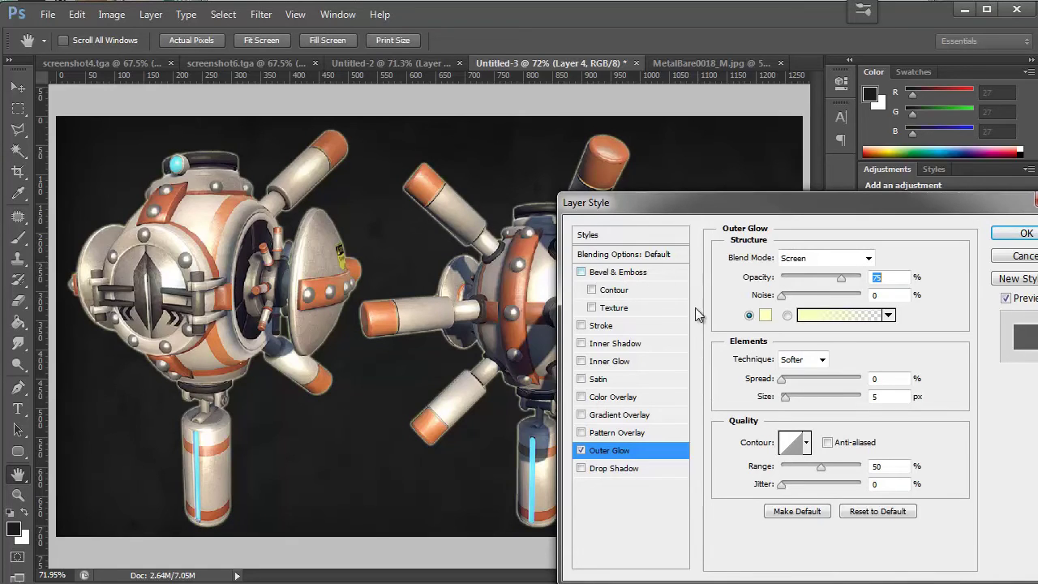
{"action": "left_click", "coordinate": [765, 315]}
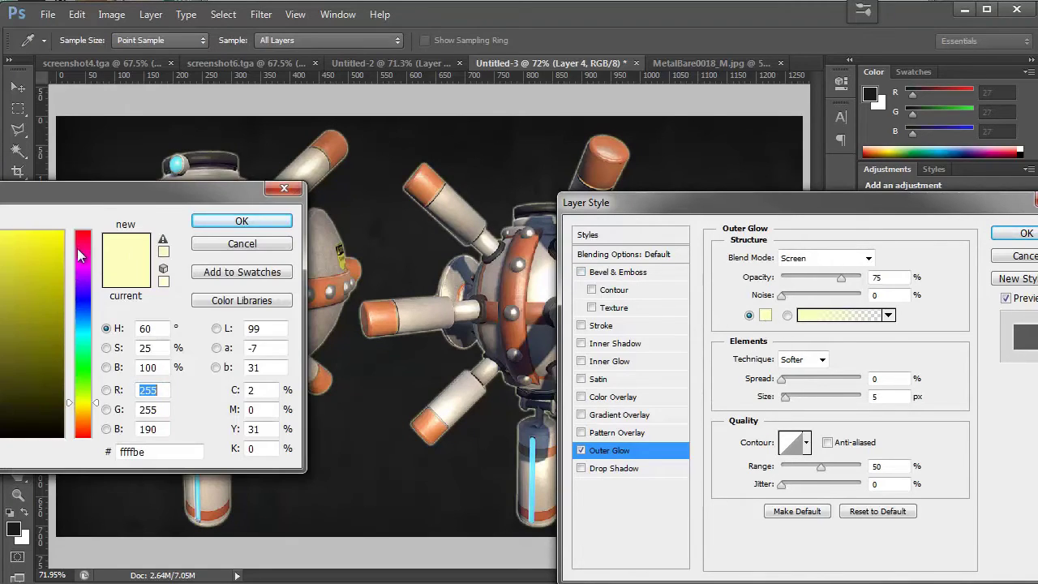
{"action": "left_click_drag", "start_coordinate": [91, 195], "coordinate": [681, 210]}
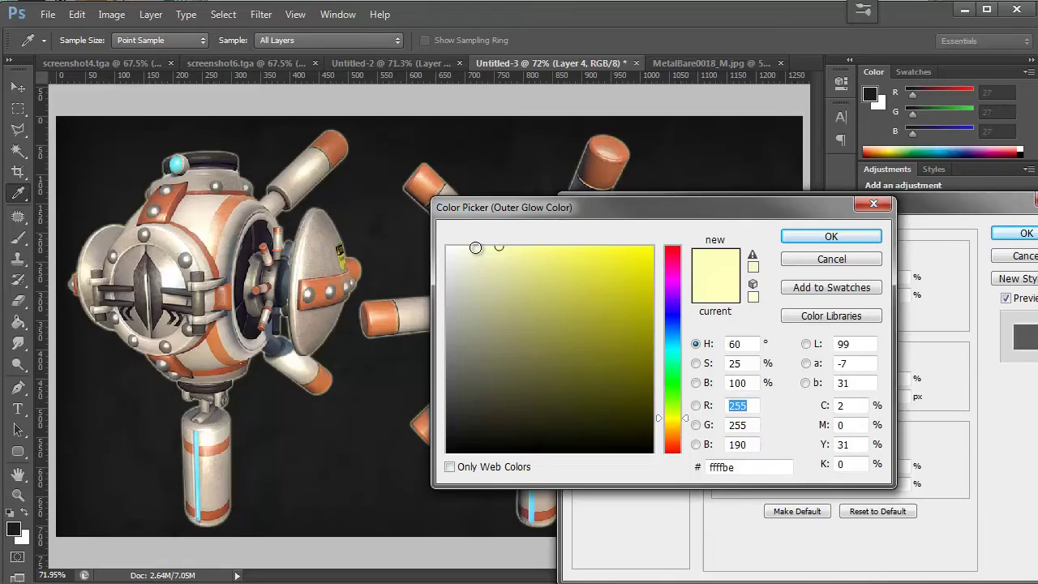
{"action": "left_click", "coordinate": [469, 248]}
{"action": "left_click", "coordinate": [673, 327]}
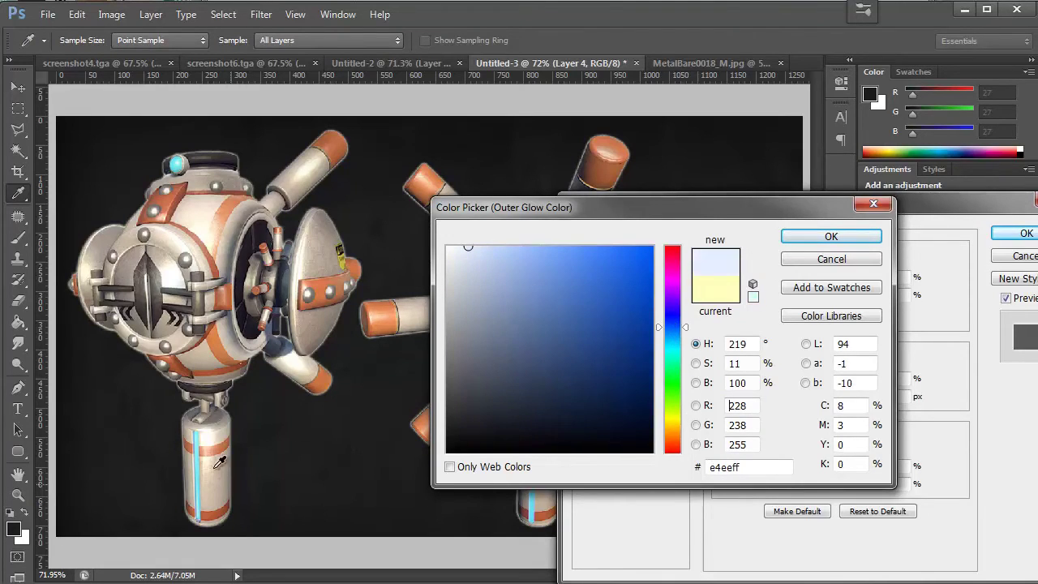
{"action": "left_click", "coordinate": [480, 248]}
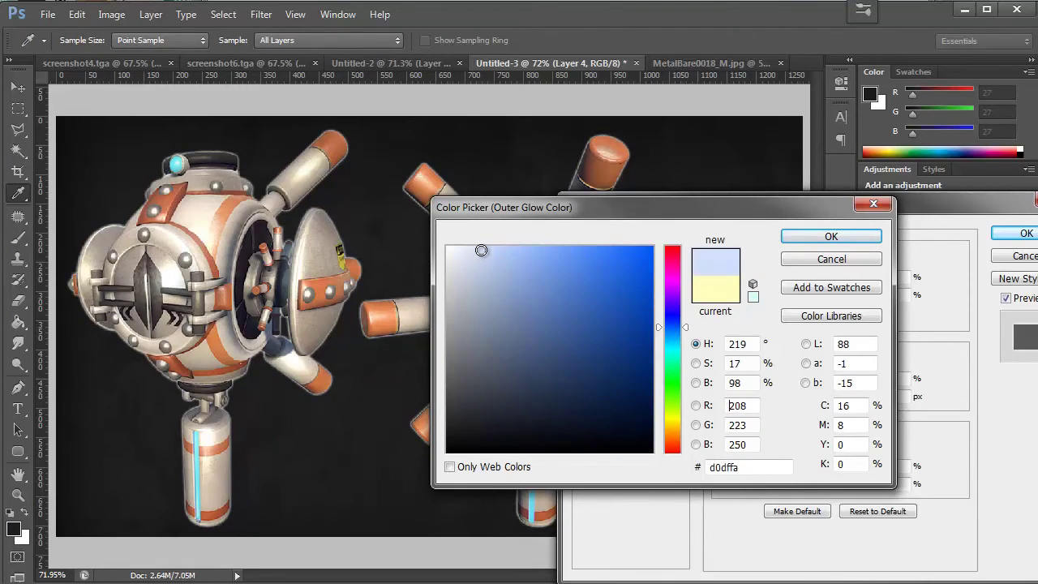
{"action": "left_click", "coordinate": [844, 238]}
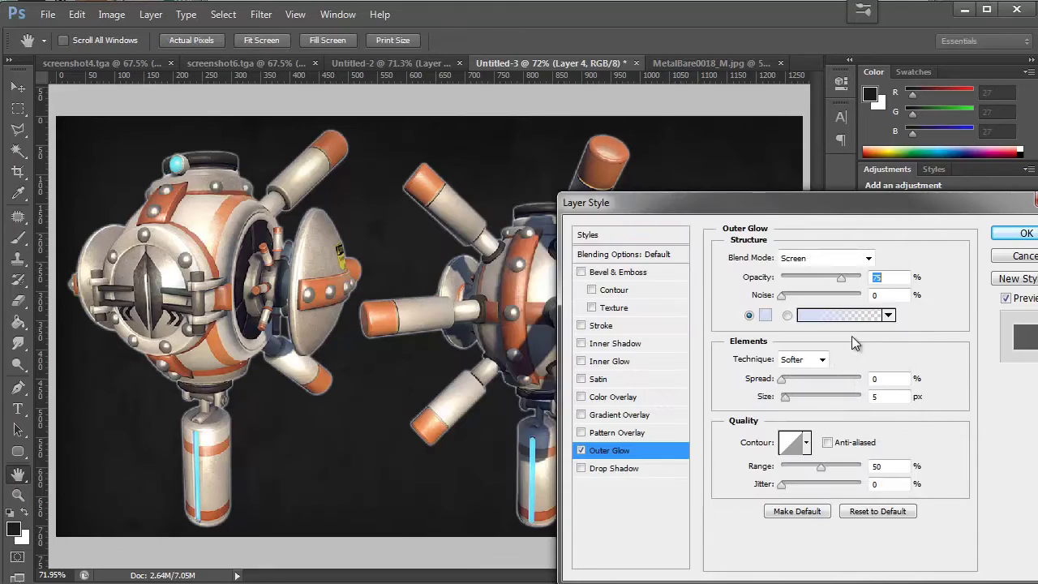
Widen the glow to 40 px, drop its opacity to 15%, and darken it to grey-blue
{"action": "left_click", "coordinate": [787, 378]}
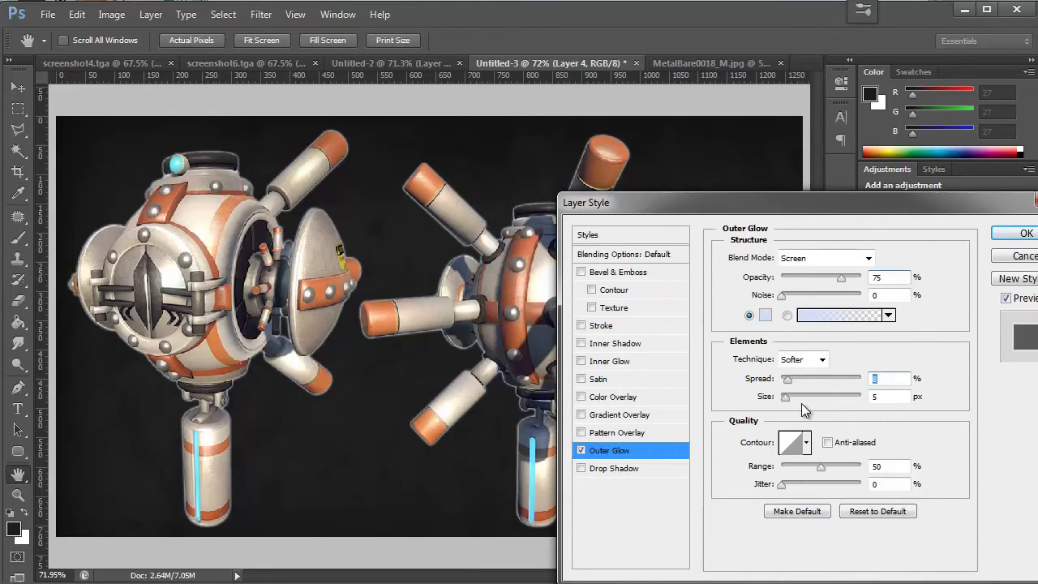
{"action": "left_click_drag", "start_coordinate": [801, 395], "coordinate": [780, 381]}
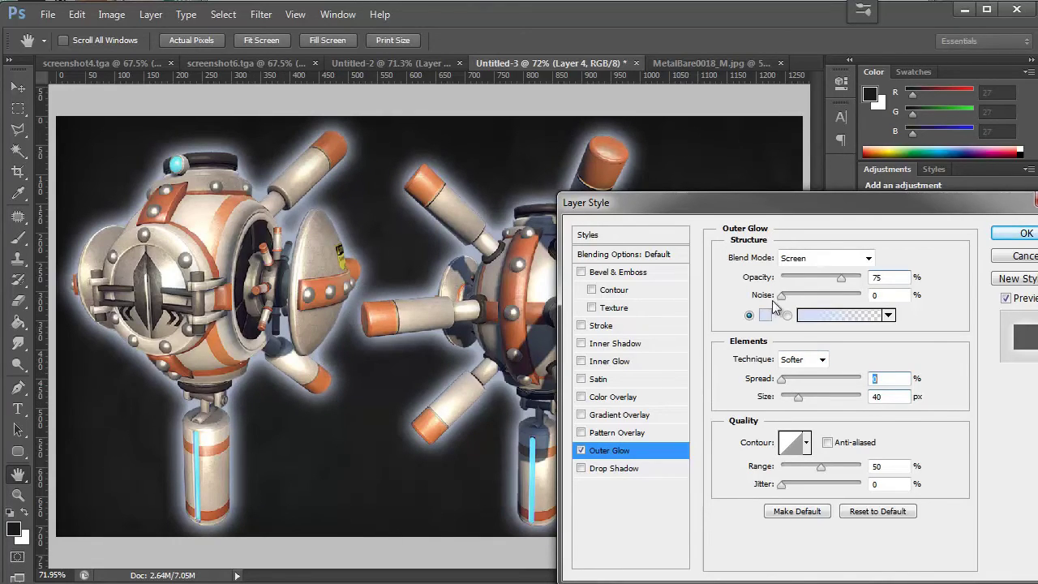
{"action": "left_click_drag", "start_coordinate": [803, 281], "coordinate": [797, 282]}
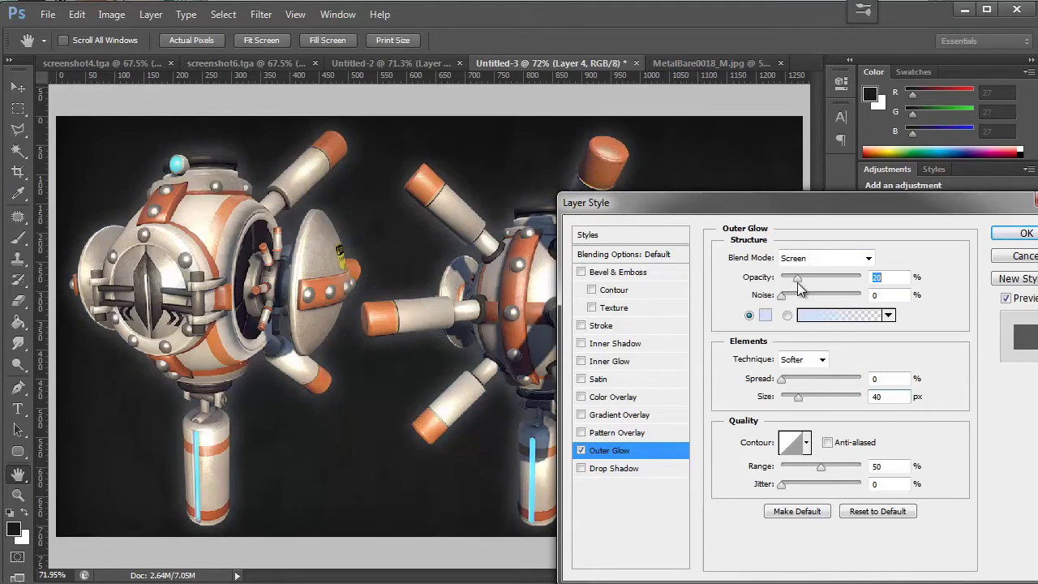
{"action": "left_click", "coordinate": [765, 315]}
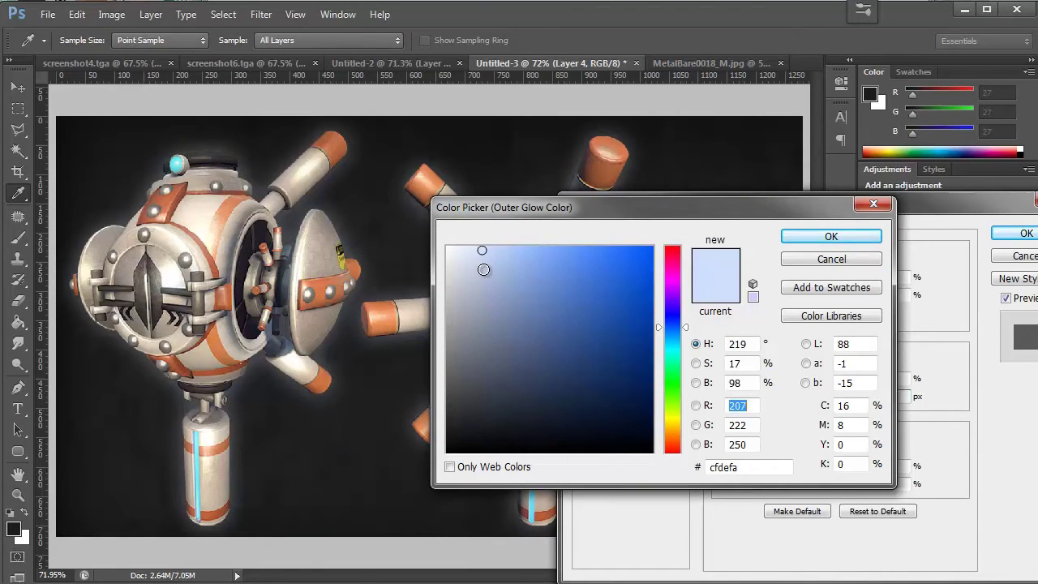
{"action": "left_click", "coordinate": [484, 270]}
{"action": "left_click_drag", "start_coordinate": [487, 280], "coordinate": [489, 305]}
{"action": "left_click", "coordinate": [829, 237]}
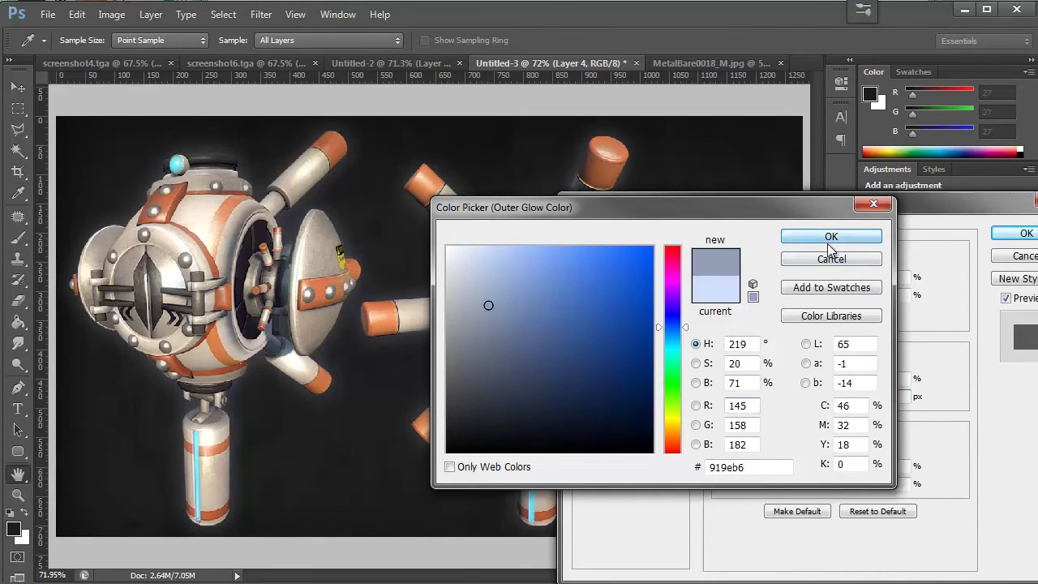
{"action": "left_click", "coordinate": [1026, 233]}
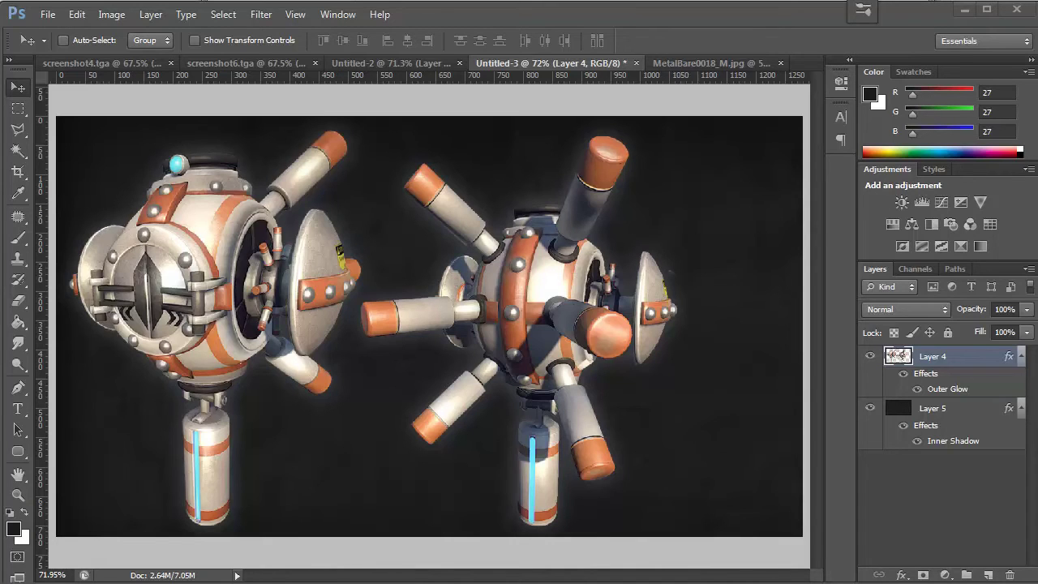
{"action": "left_click", "coordinate": [257, 14]}
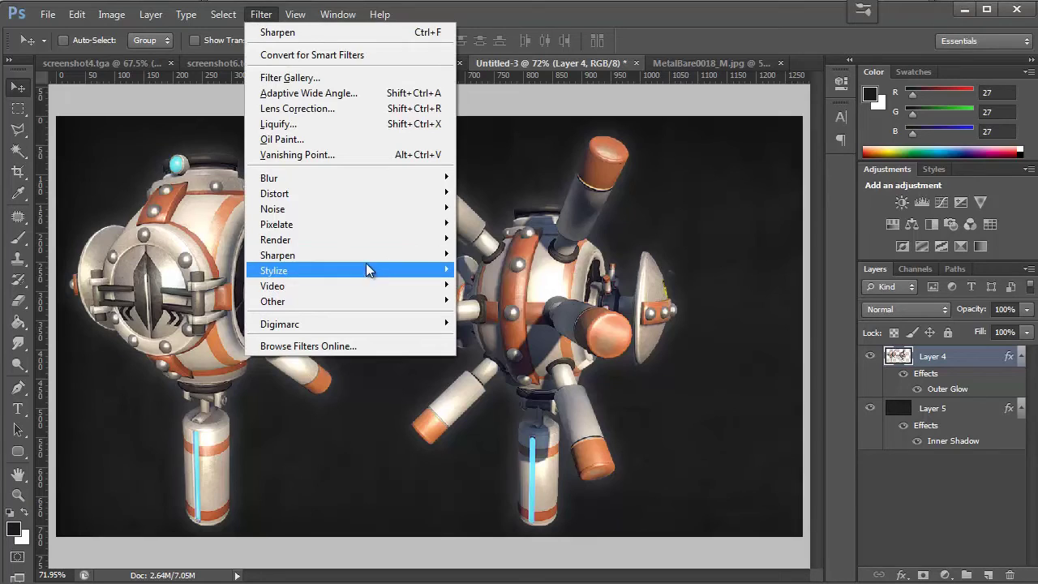
{"action": "mouse_move", "coordinate": [351, 244]}
{"action": "left_click", "coordinate": [500, 285]}
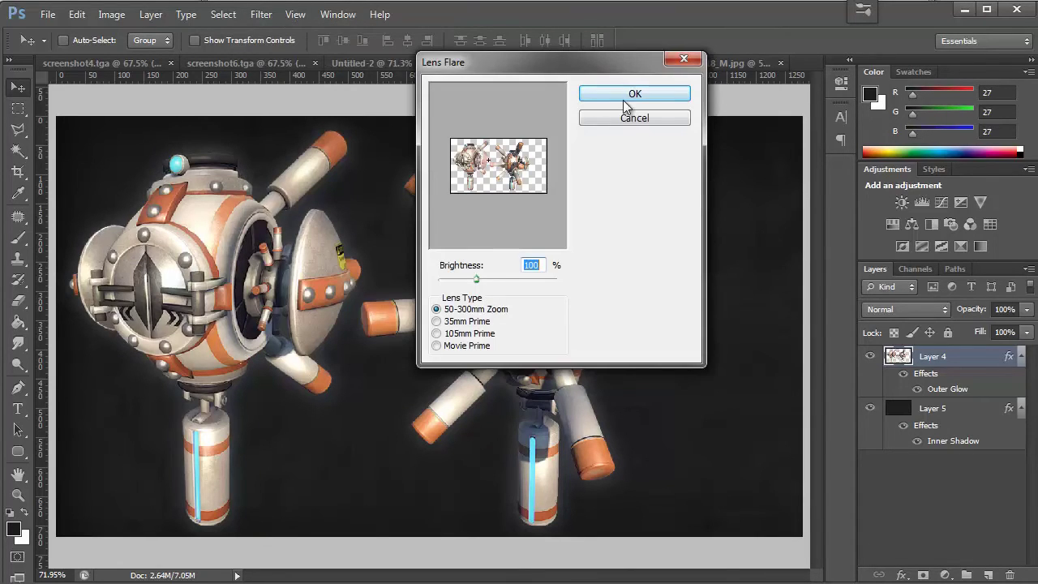
{"action": "left_click", "coordinate": [623, 100]}
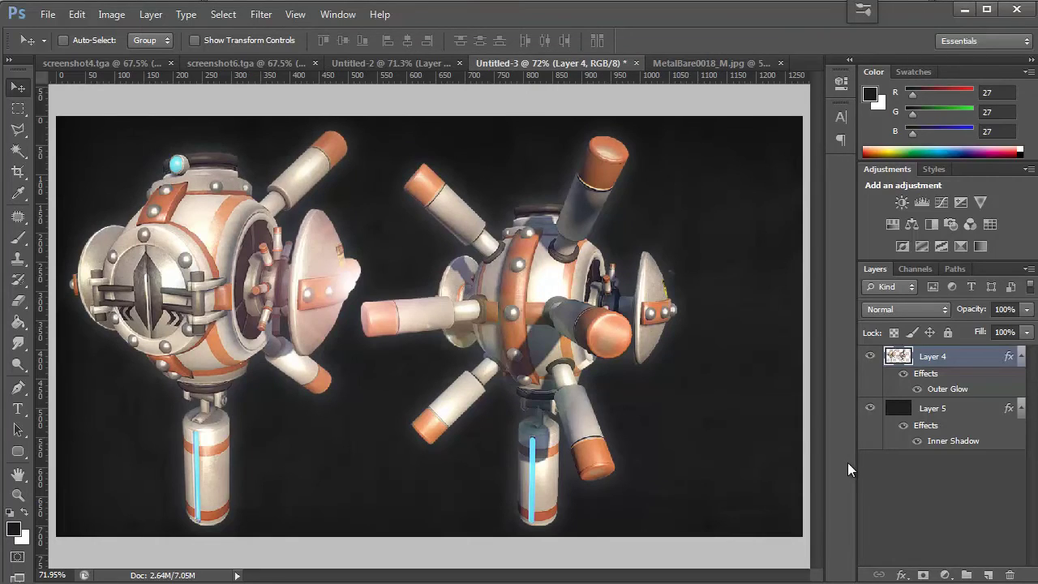
{"action": "key", "text": "ctrl+z"}
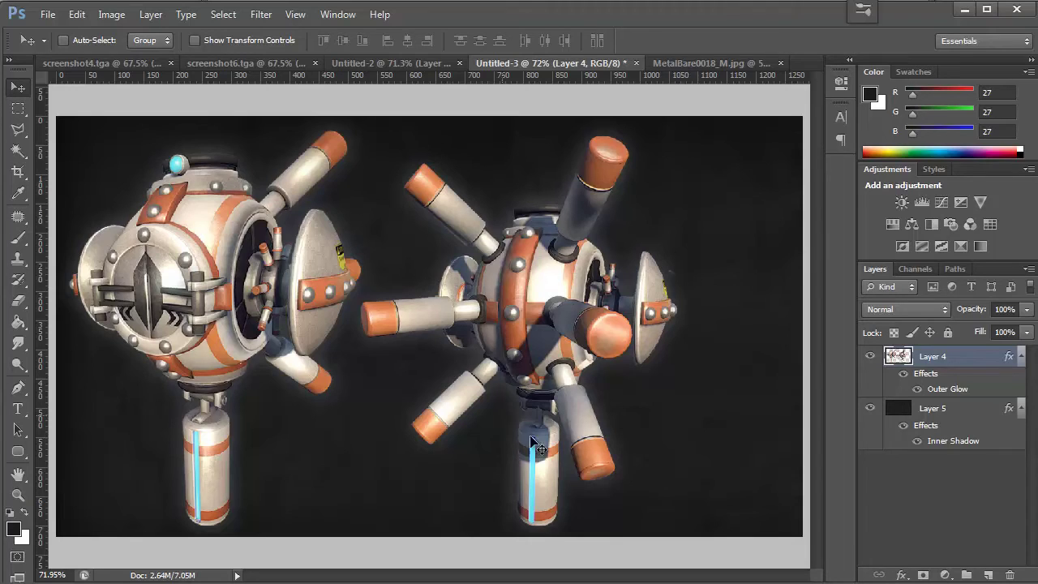
Add a Stroke effect to the robot layer with its opacity reduced to about half
{"action": "left_click", "coordinate": [901, 575]}
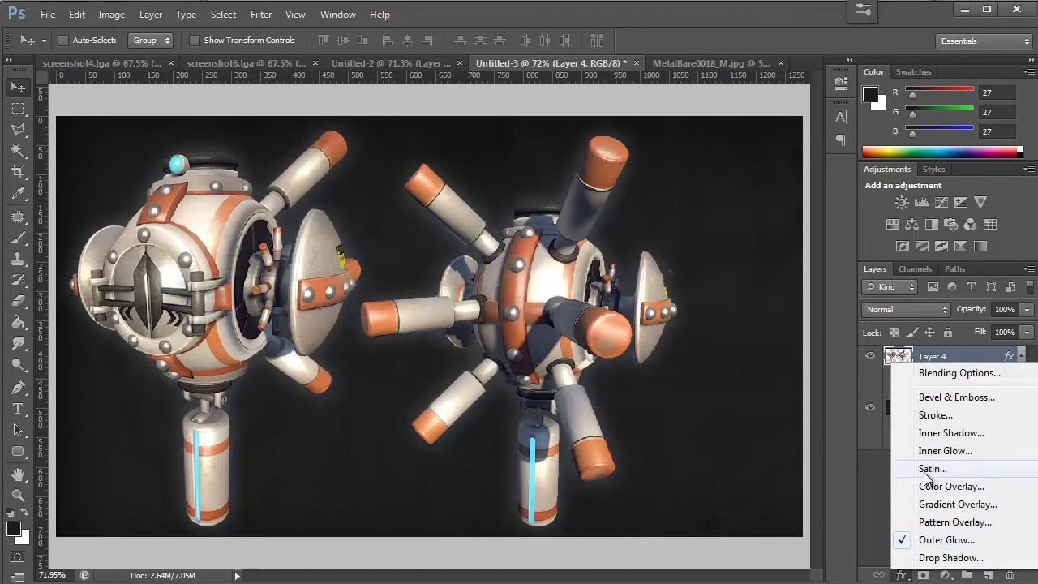
{"action": "left_click", "coordinate": [937, 415]}
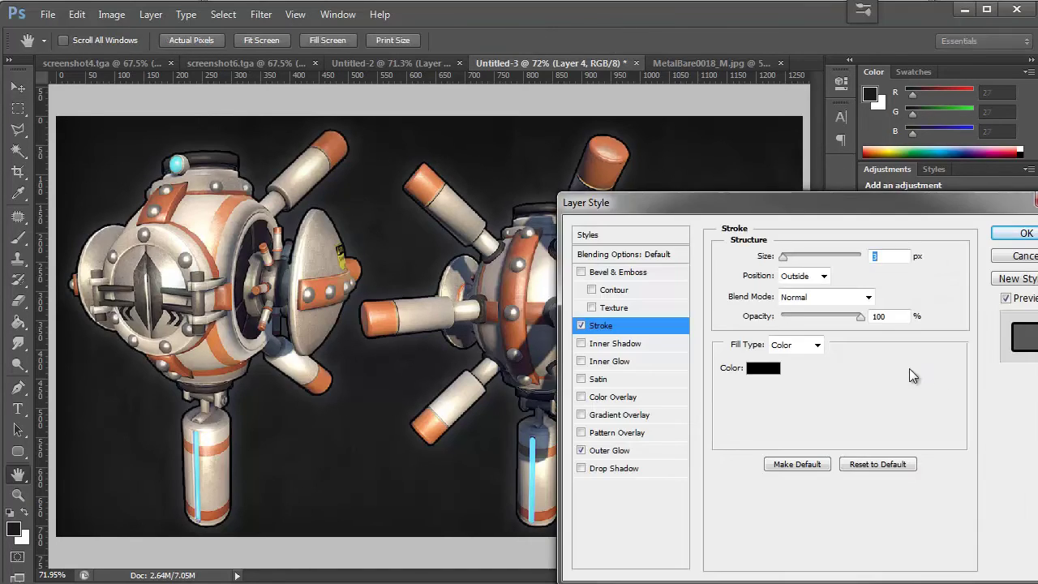
{"action": "left_click", "coordinate": [821, 316]}
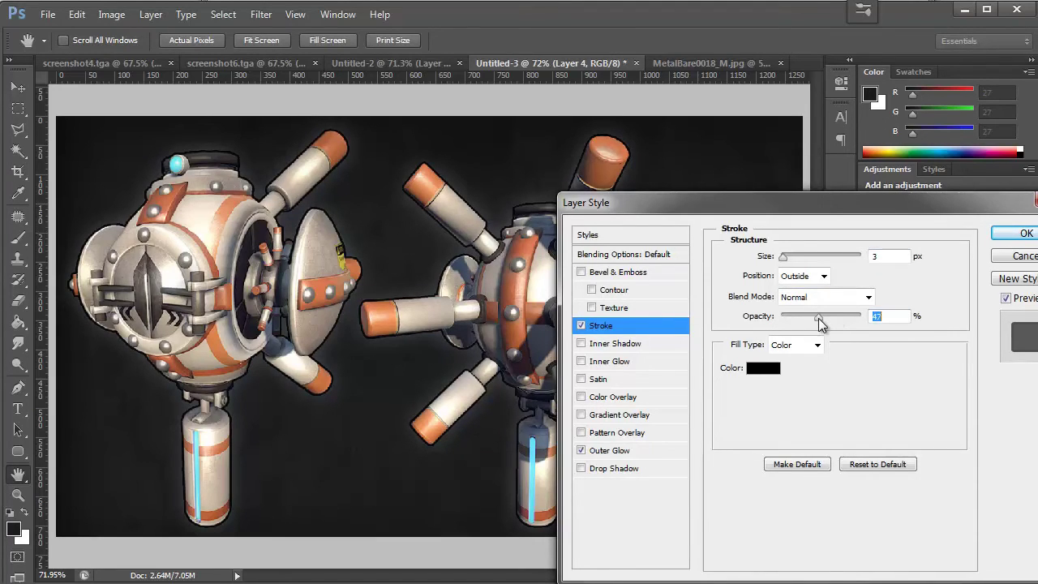
{"action": "left_click_drag", "start_coordinate": [819, 319], "coordinate": [812, 319]}
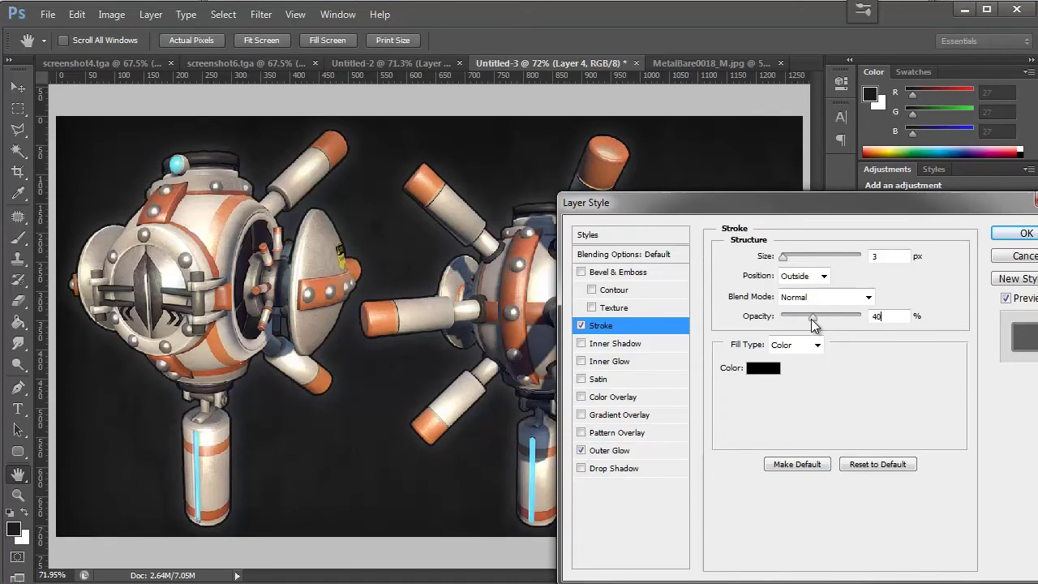
{"action": "key", "text": "Return"}
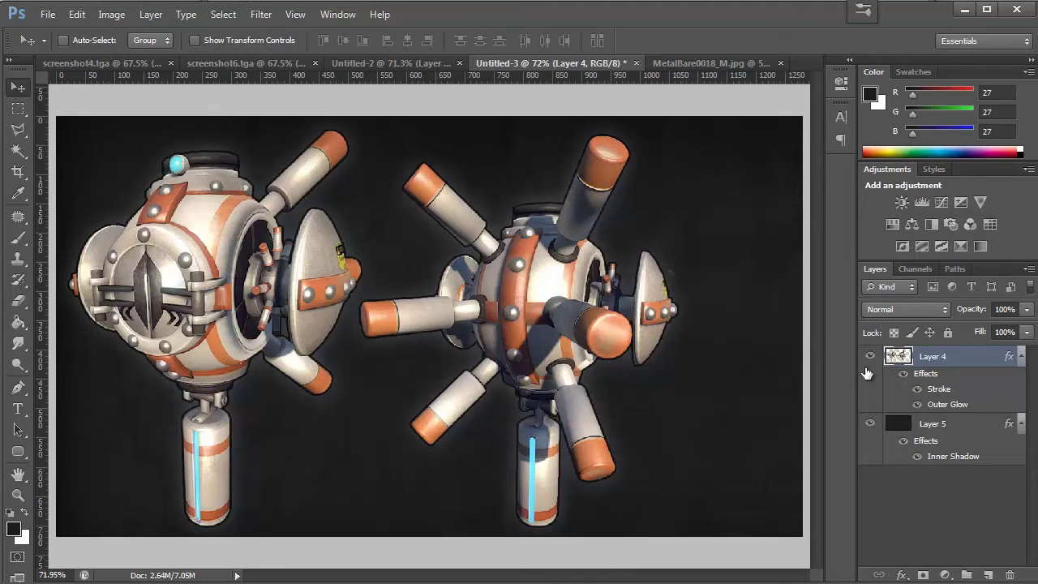
Fade the stroke opacity further and change its colour to dark grey 2c2c2c
{"action": "double_click", "coordinate": [934, 390]}
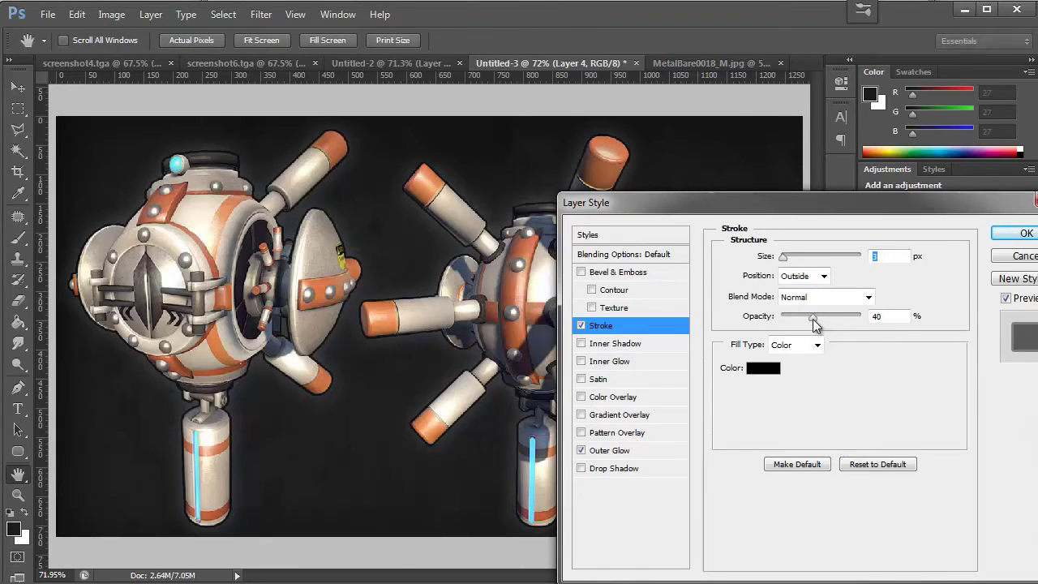
{"action": "mouse_move", "coordinate": [813, 317]}
{"action": "left_mouse_down"}
{"action": "mouse_move", "coordinate": [750, 323]}
{"action": "mouse_move", "coordinate": [816, 325]}
{"action": "mouse_move", "coordinate": [803, 323]}
{"action": "left_mouse_up"}
{"action": "left_click", "coordinate": [770, 368]}
{"action": "left_click", "coordinate": [451, 386]}
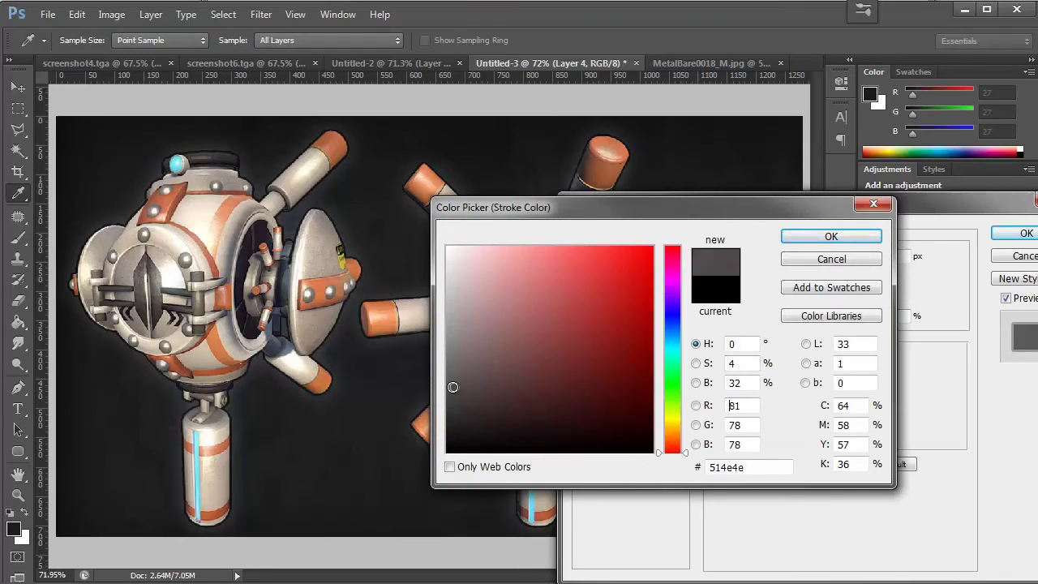
{"action": "left_click_drag", "start_coordinate": [457, 407], "coordinate": [446, 416]}
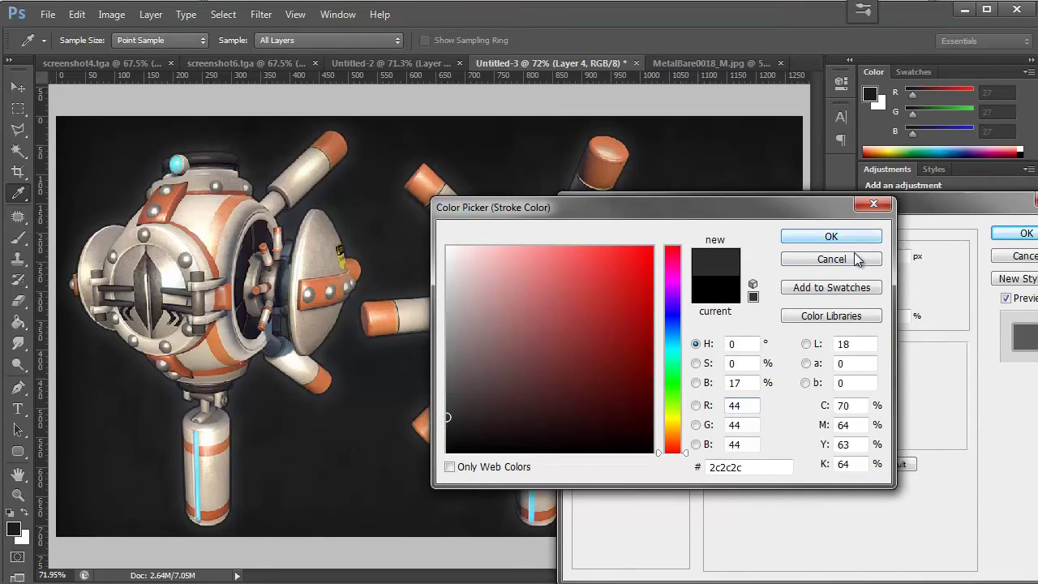
{"action": "left_click", "coordinate": [831, 237]}
Apply the stroke effect and view the render at actual pixel size
{"action": "left_click", "coordinate": [1015, 233]}
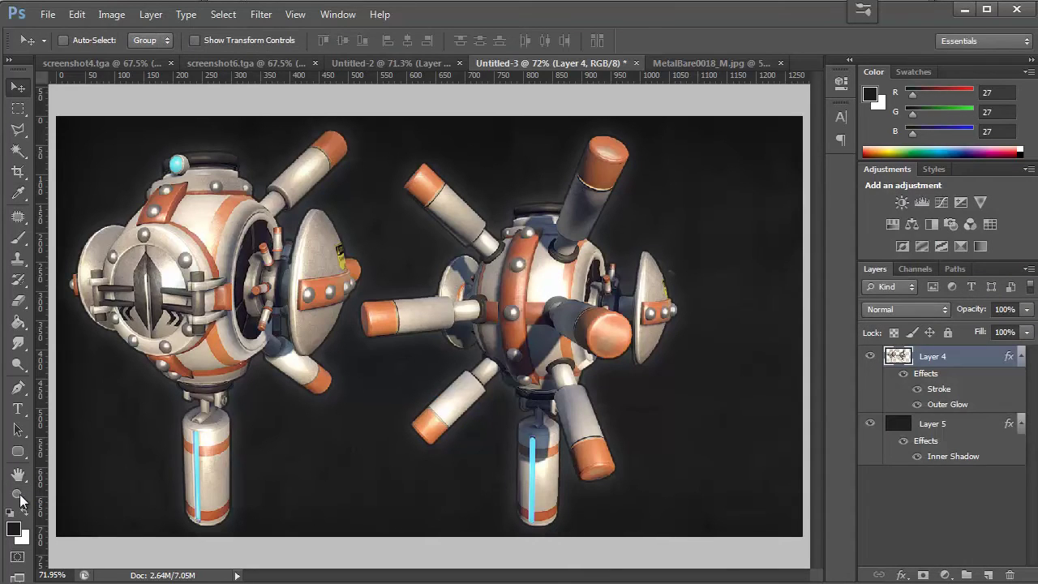
{"action": "left_click", "coordinate": [18, 495]}
{"action": "right_click", "coordinate": [280, 323]}
{"action": "left_click", "coordinate": [317, 359]}
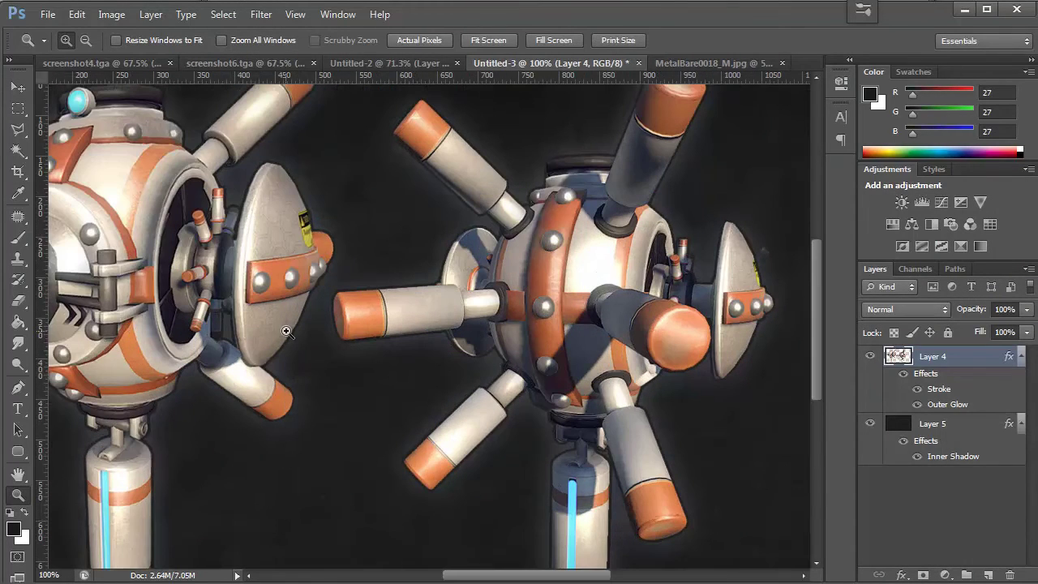
{"action": "scroll", "coordinate": [290, 331], "scroll_direction": "up", "scroll_amount": 2}
{"action": "scroll", "coordinate": [290, 331], "scroll_direction": "up", "scroll_amount": 2}
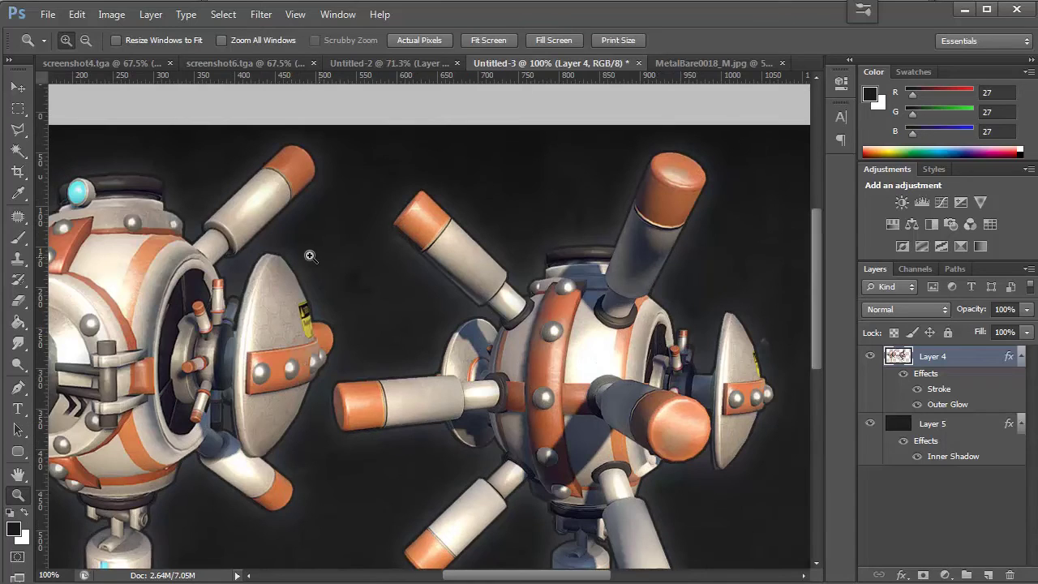
{"action": "scroll", "coordinate": [489, 328], "scroll_direction": "down", "scroll_amount": 4}
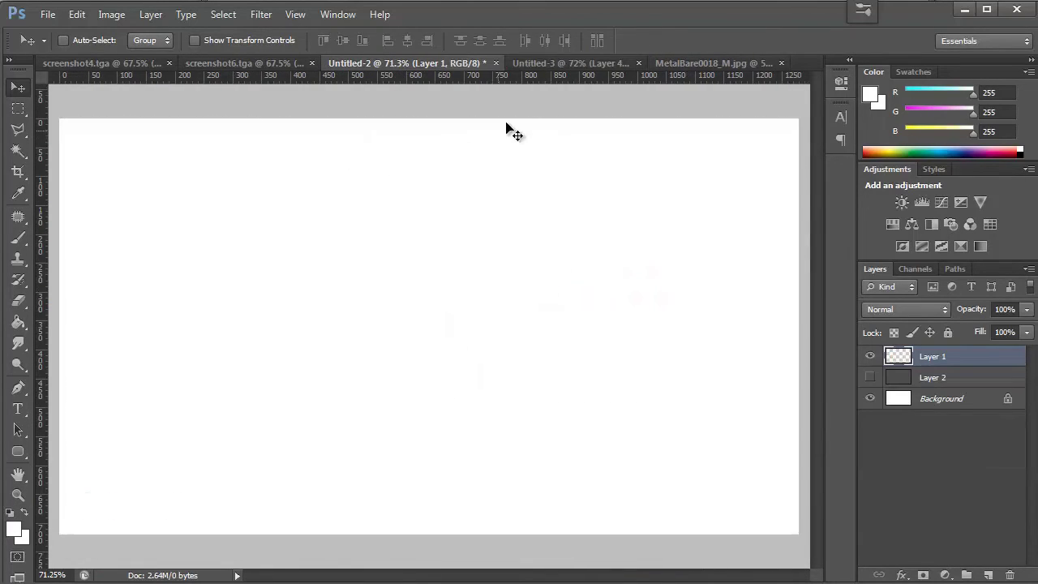
Paste the 3dmotive logo into Untitled-3, place it bottom right, and reselect Layer 4
{"action": "left_click", "coordinate": [543, 68]}
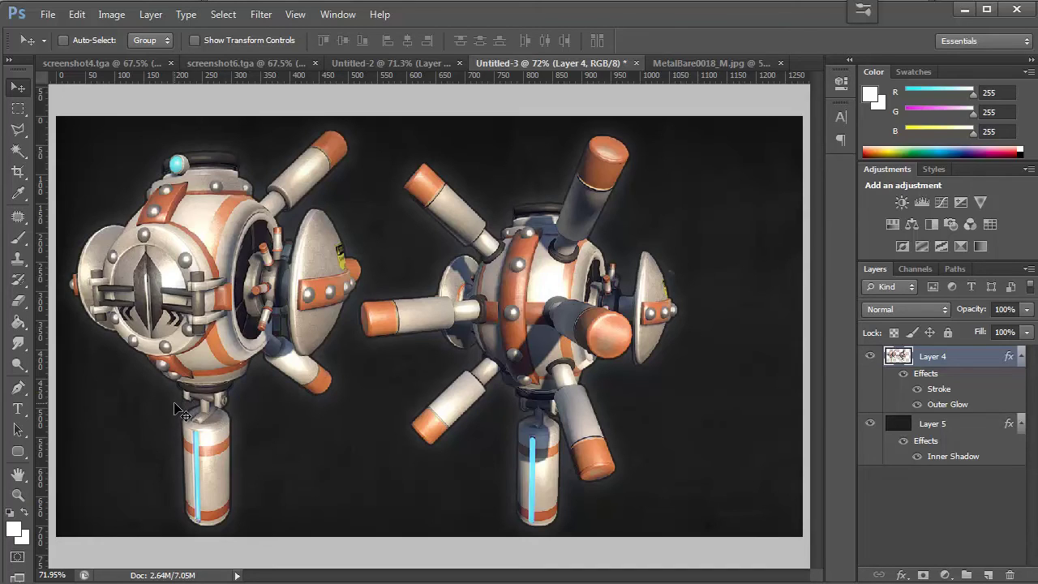
{"action": "key", "text": "ctrl+v"}
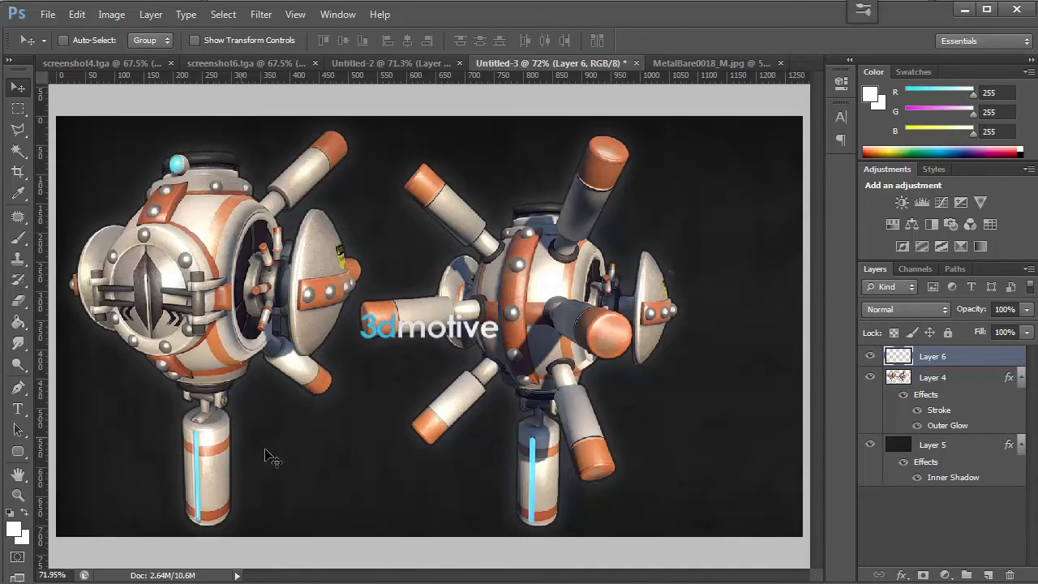
{"action": "left_click_drag", "start_coordinate": [393, 355], "coordinate": [691, 509]}
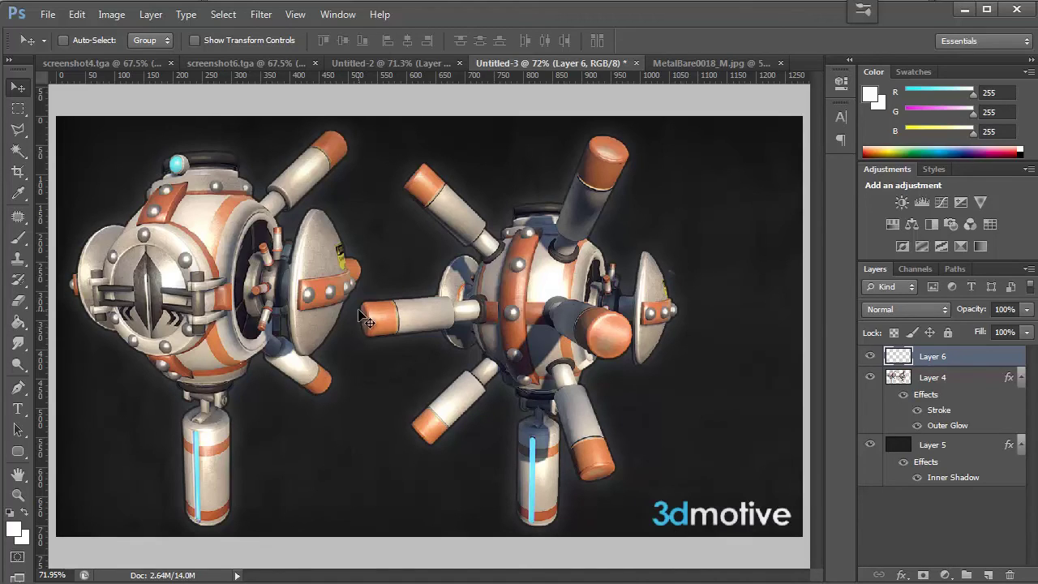
{"action": "right_click", "coordinate": [378, 400]}
{"action": "left_click", "coordinate": [336, 406]}
{"action": "key", "text": "alt+bracketleft"}
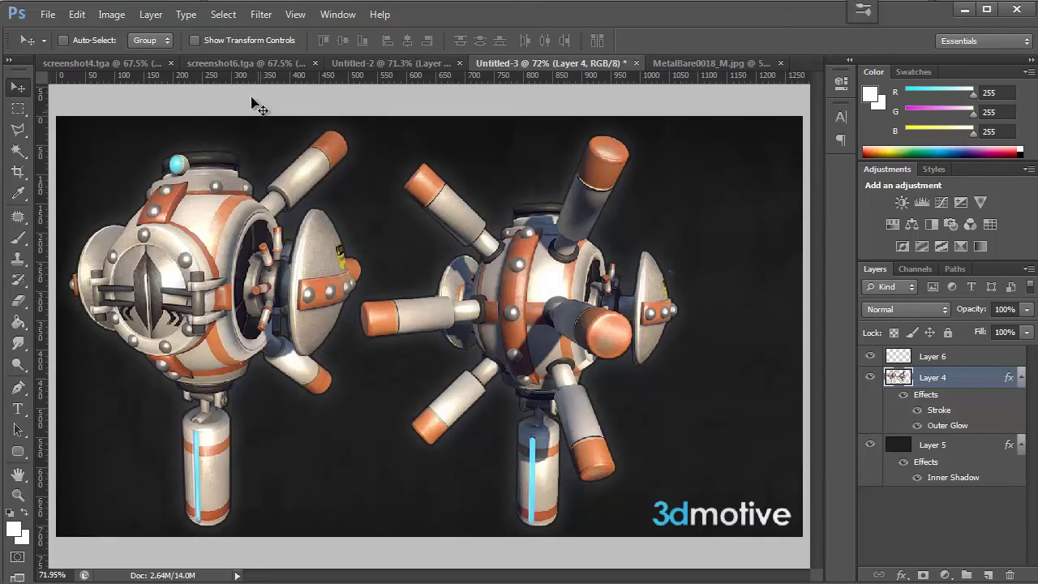
Apply Filter > Sharpen > Sharpen to the robot layer
{"action": "left_click", "coordinate": [261, 14]}
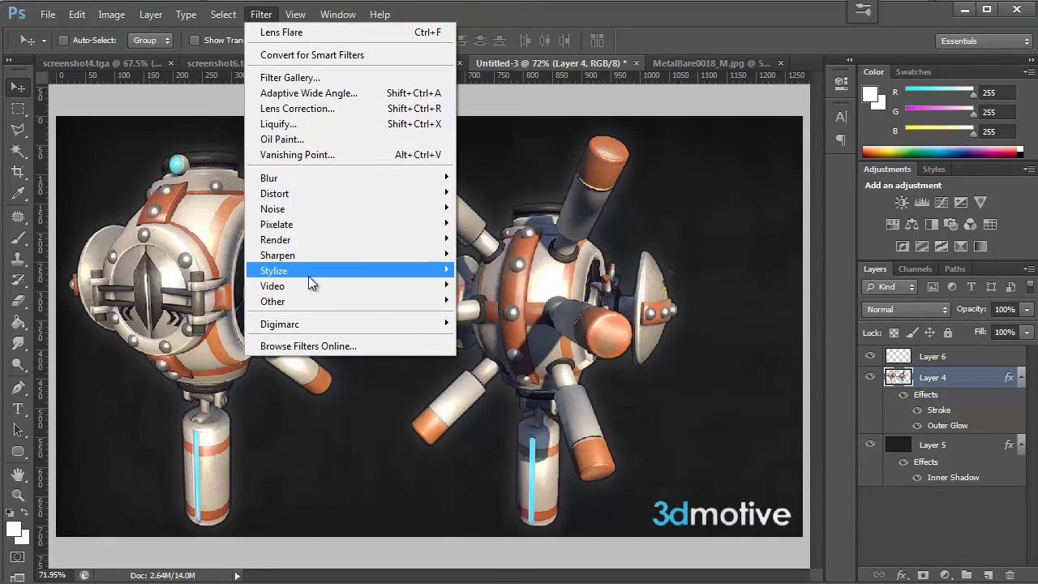
{"action": "mouse_move", "coordinate": [309, 276]}
{"action": "mouse_move", "coordinate": [310, 256]}
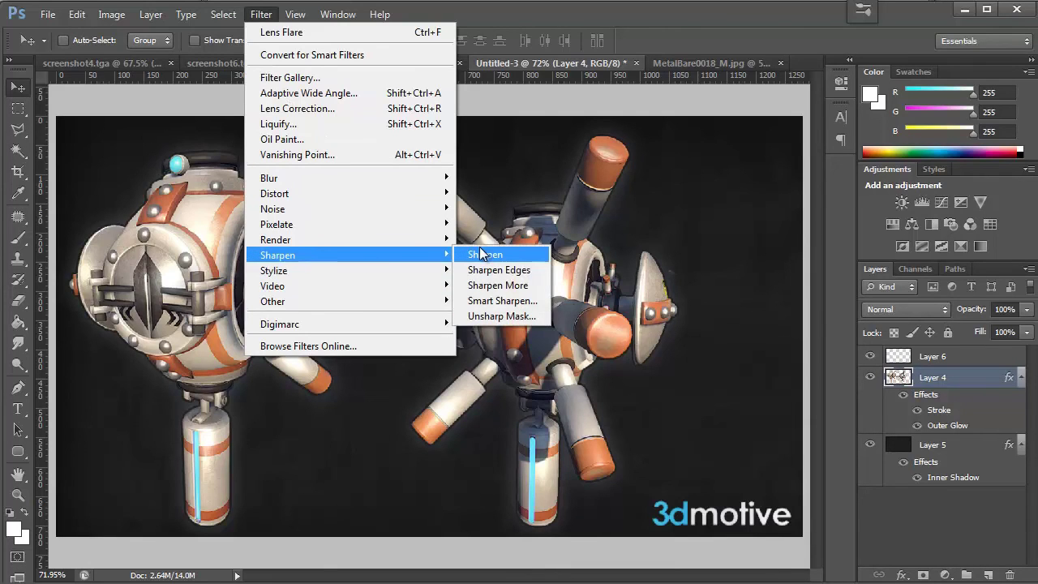
{"action": "left_click", "coordinate": [487, 256]}
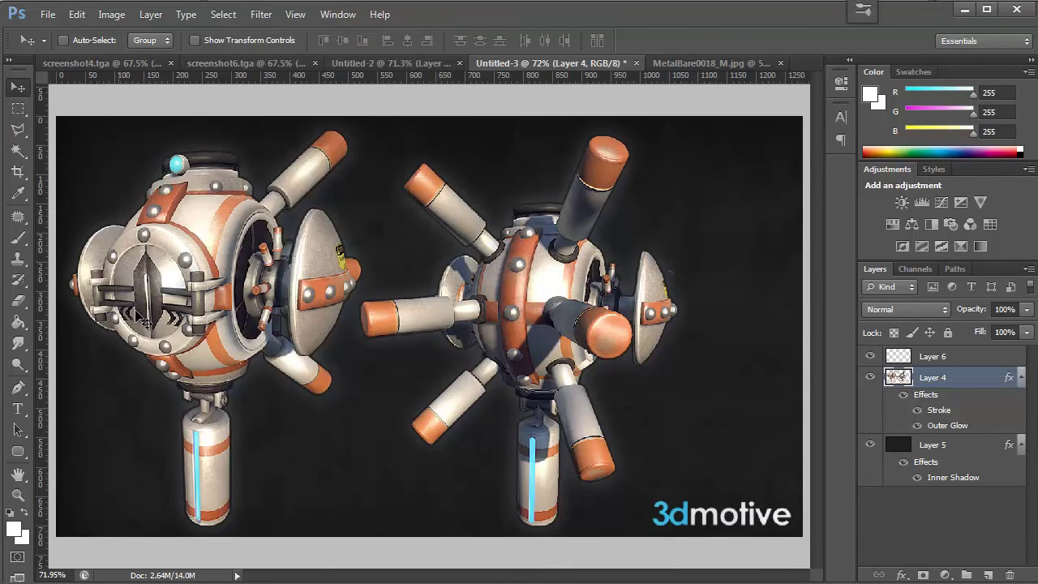
Inspect the left robot at actual pixels, then fit the whole image back on screen
{"action": "key", "text": "z"}
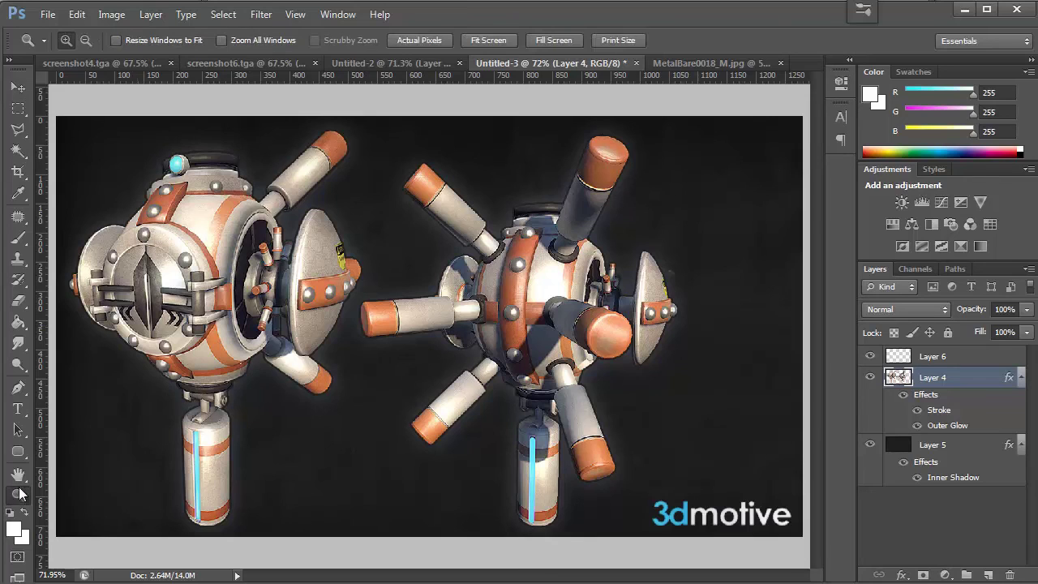
{"action": "right_click", "coordinate": [265, 320]}
{"action": "left_click", "coordinate": [297, 352]}
{"action": "scroll", "coordinate": [307, 316], "scroll_direction": "up", "scroll_amount": 1}
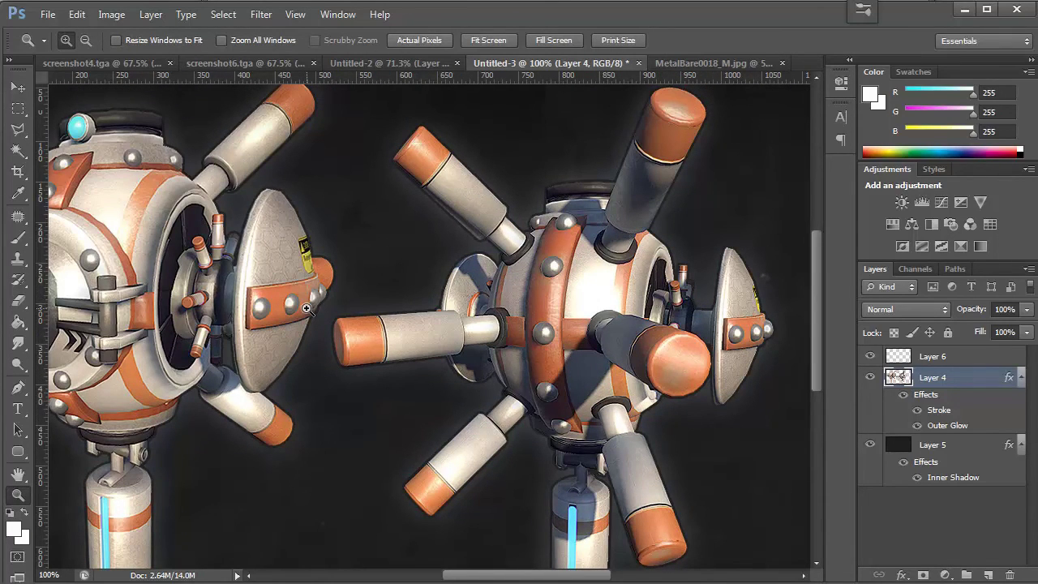
{"action": "scroll", "coordinate": [332, 290], "scroll_direction": "down", "scroll_amount": 2}
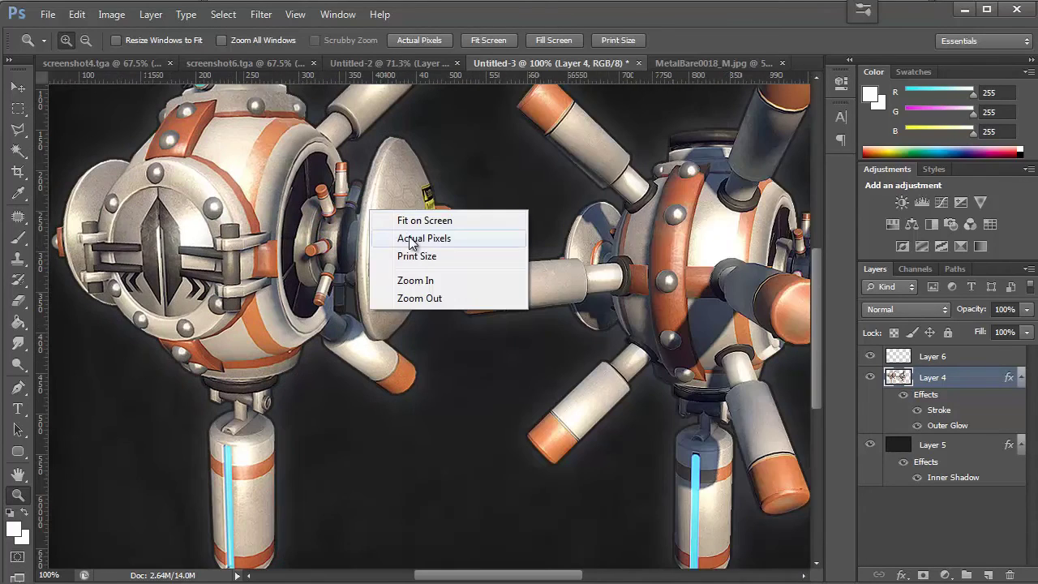
{"action": "left_click", "coordinate": [410, 240]}
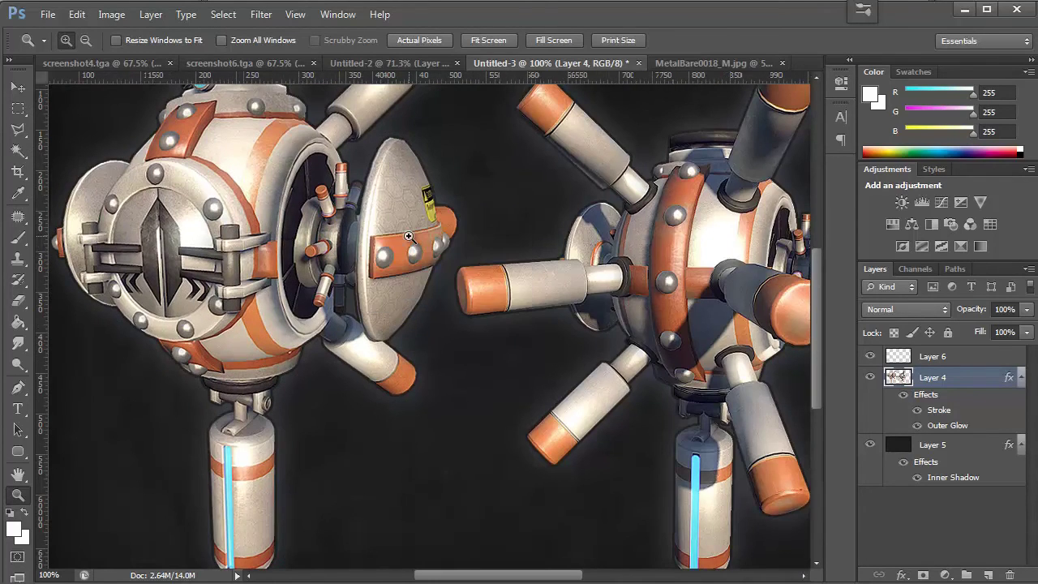
{"action": "right_click", "coordinate": [438, 229]}
{"action": "left_click", "coordinate": [477, 242]}
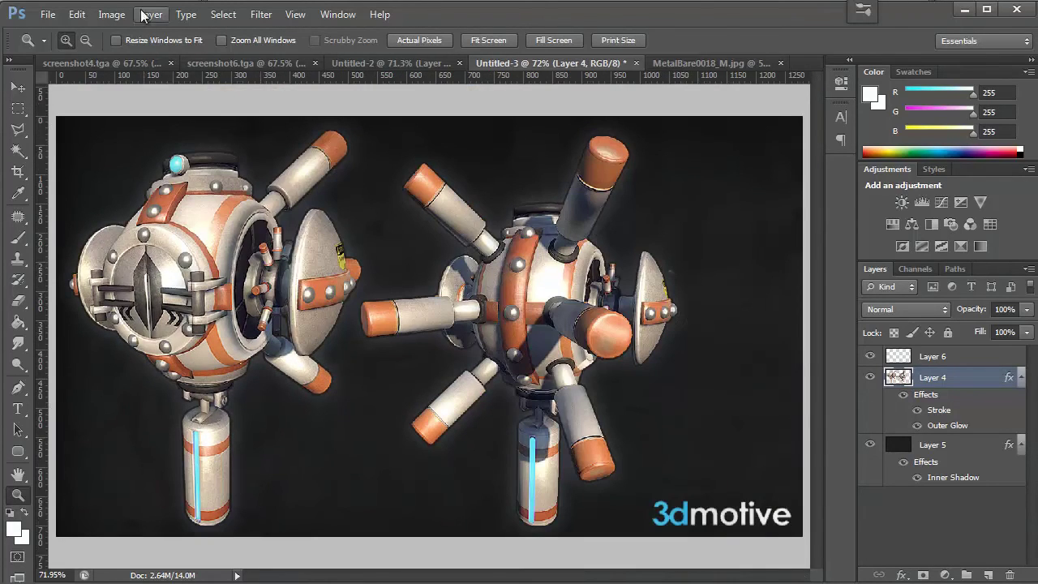
Apply Image > Auto Color to the robot layer
{"action": "left_click", "coordinate": [112, 14]}
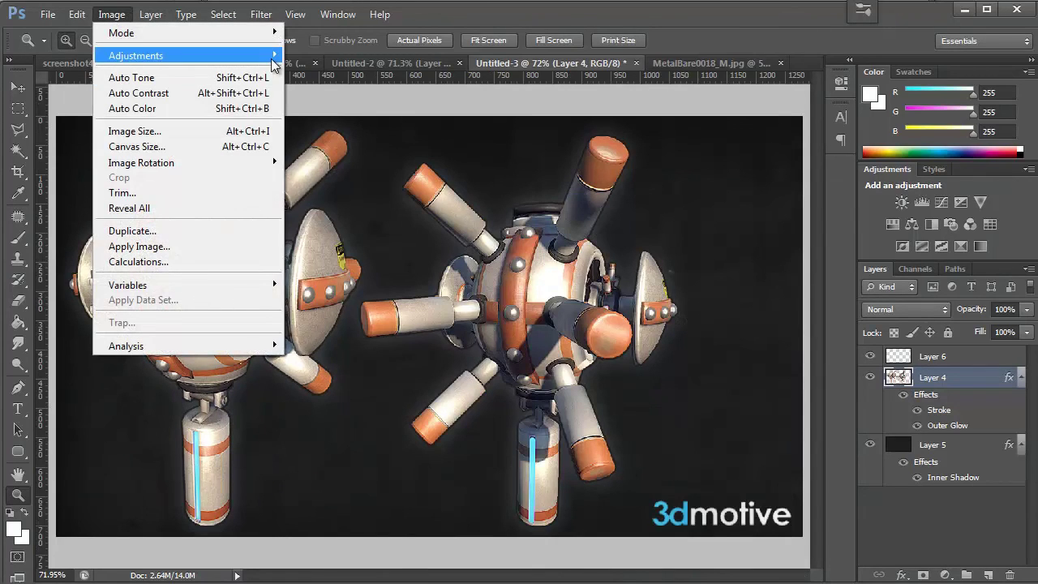
{"action": "mouse_move", "coordinate": [272, 57]}
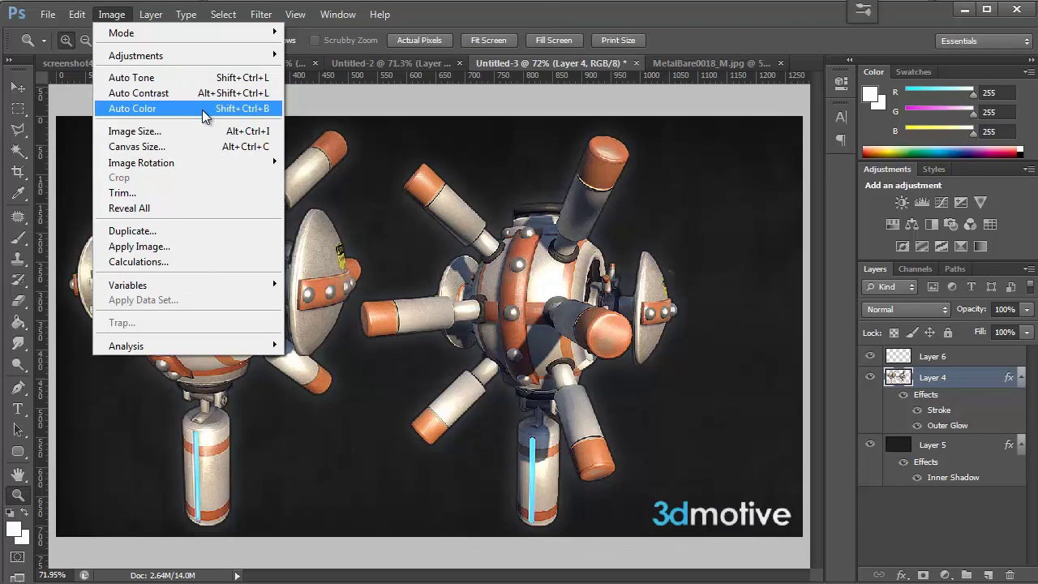
{"action": "left_click", "coordinate": [203, 109]}
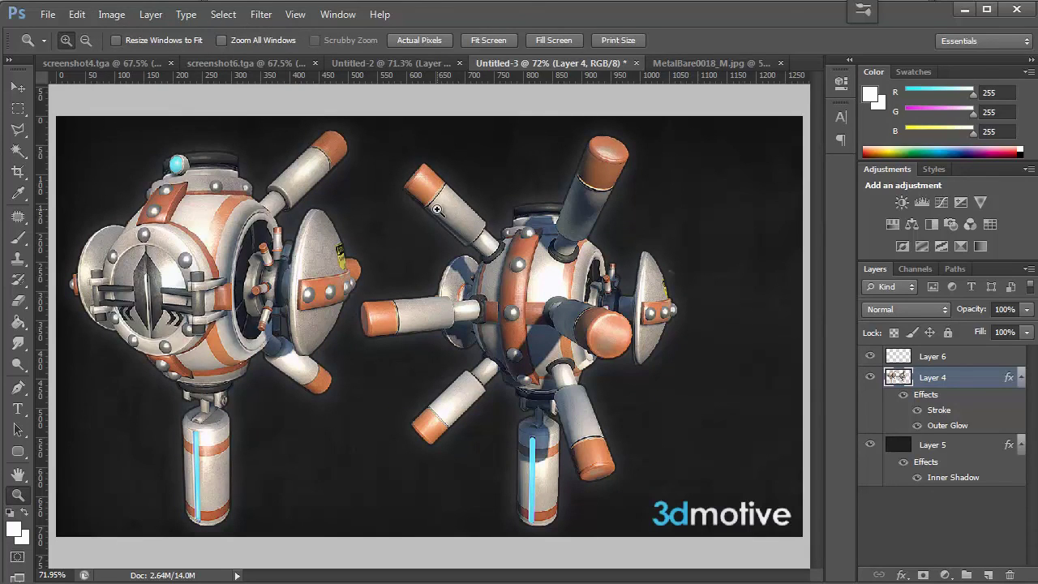